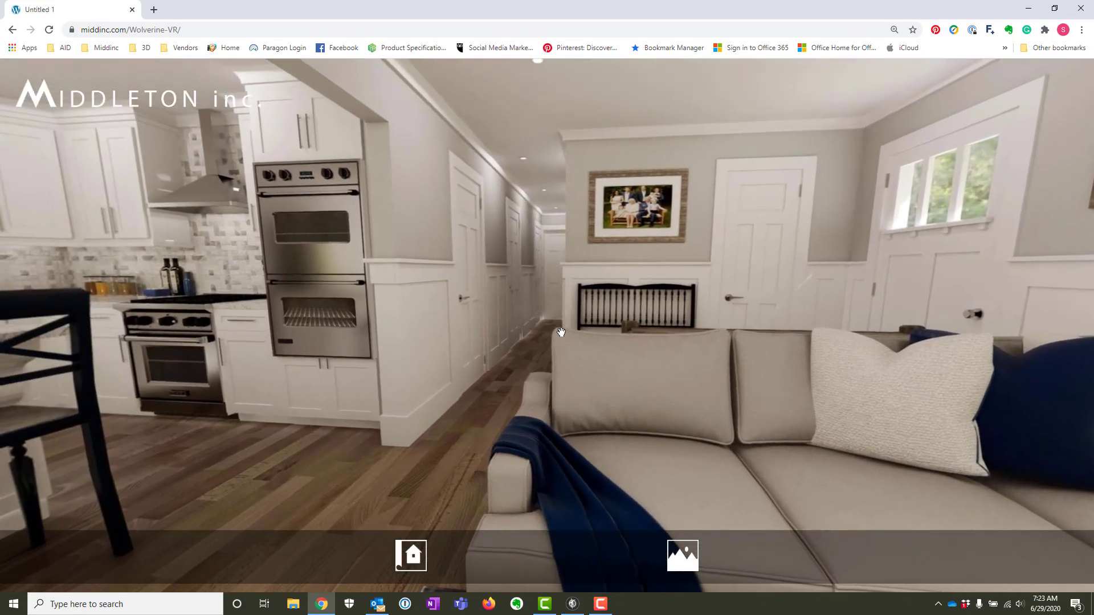
Look around the tour, jump to the Kitchen hotspot, and face the living room across the island
{"action": "left_click_drag", "start_coordinate": [562, 332], "coordinate": [677, 330]}
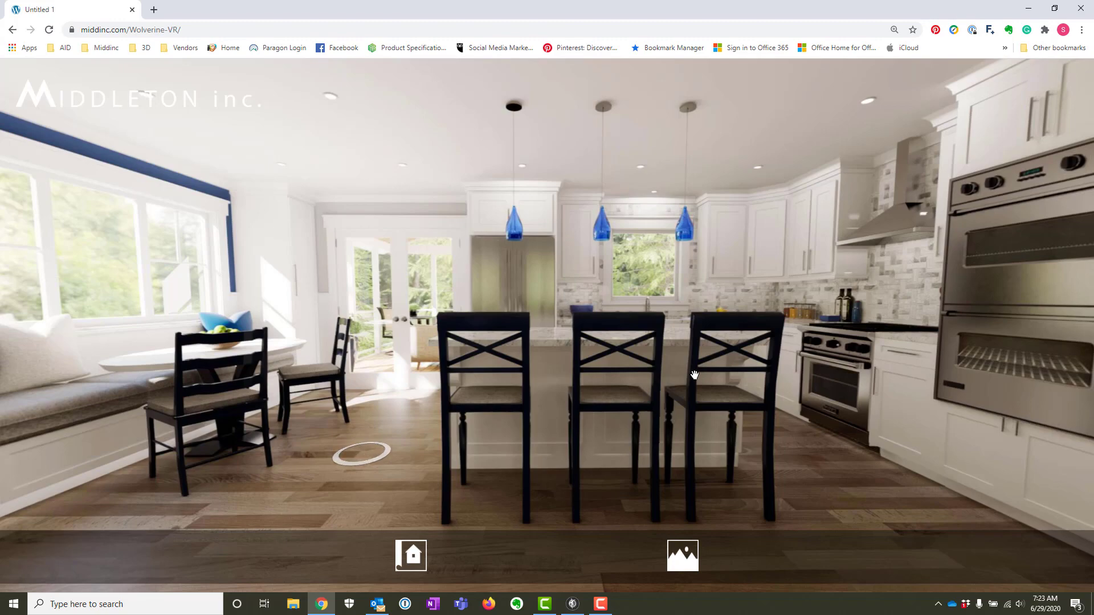
{"action": "left_click_drag", "start_coordinate": [759, 394], "coordinate": [530, 309]}
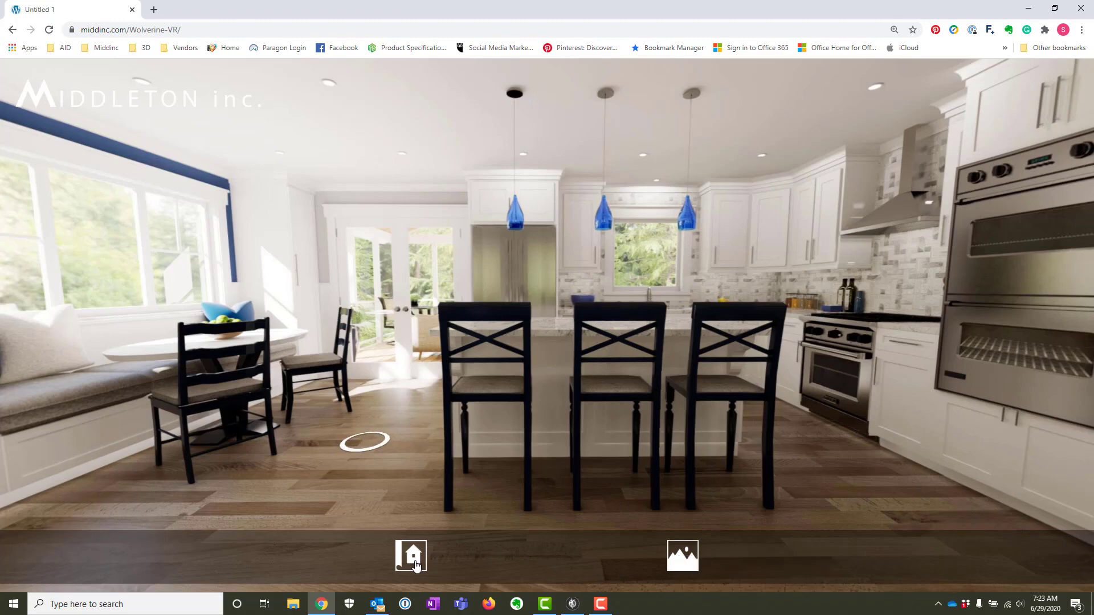
{"action": "left_click_drag", "start_coordinate": [602, 416], "coordinate": [365, 447]}
{"action": "left_click", "coordinate": [365, 448]}
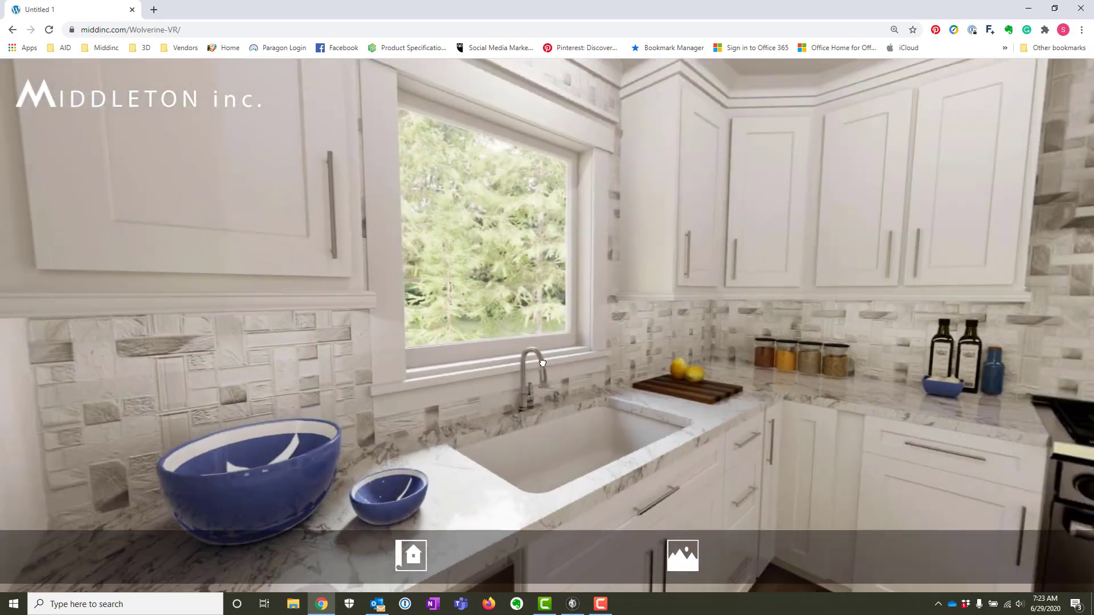
{"action": "left_click_drag", "start_coordinate": [543, 363], "coordinate": [766, 414]}
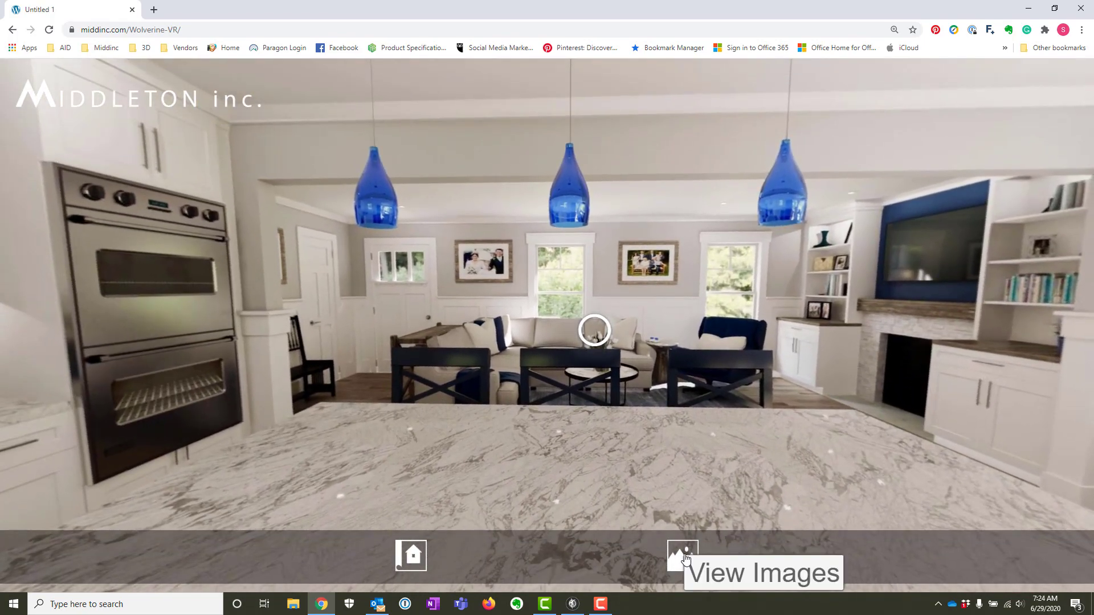
Page through the renderings gallery and its PDF, then return to the 3DVista skin editor
{"action": "left_click", "coordinate": [678, 557]}
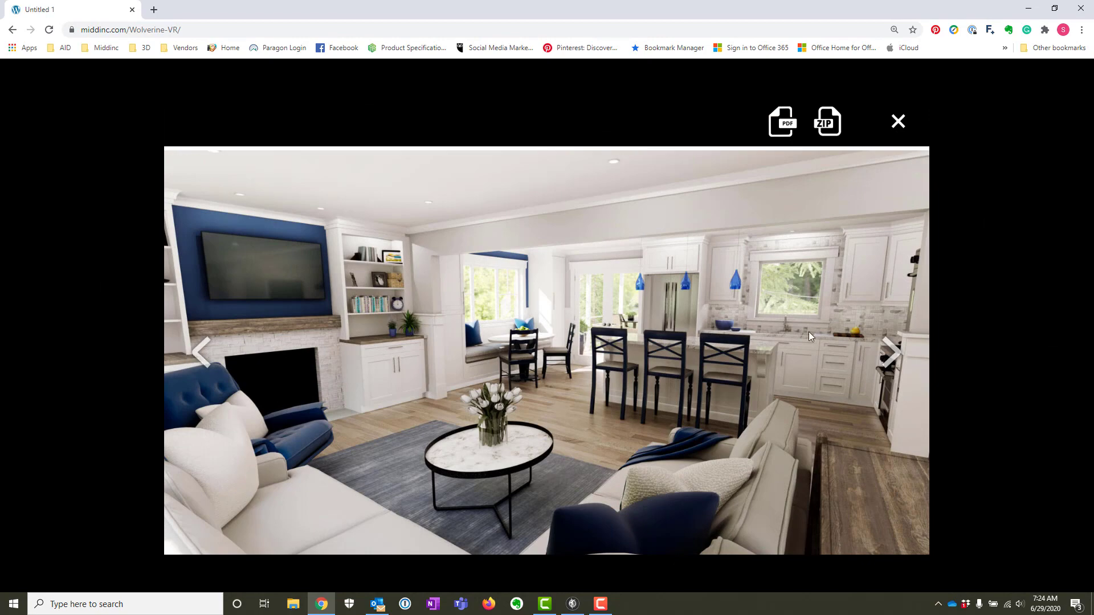
{"action": "left_click", "coordinate": [896, 351]}
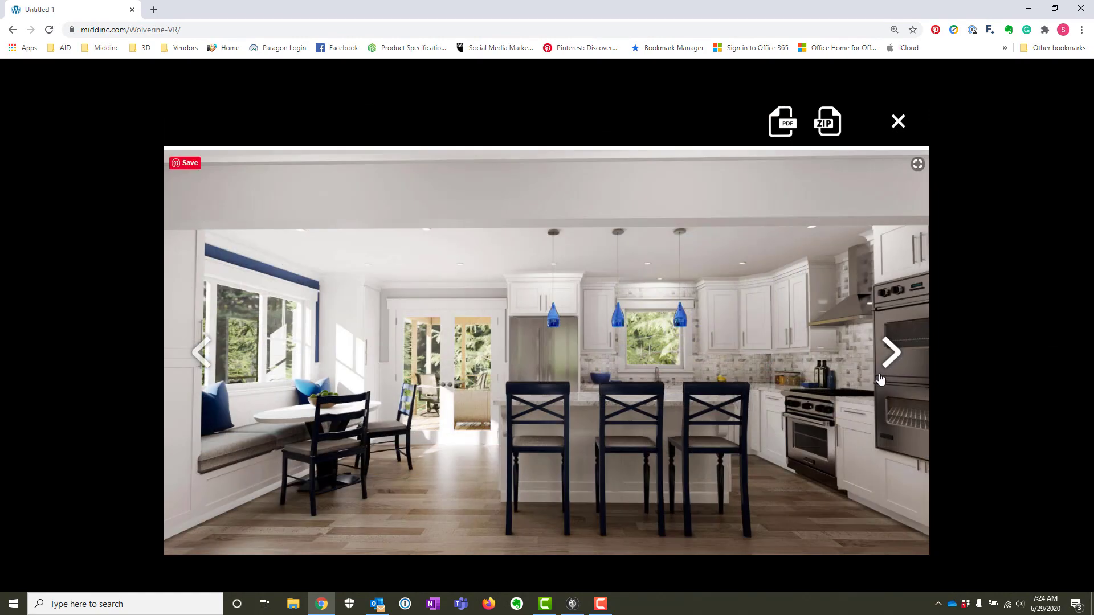
{"action": "left_click", "coordinate": [893, 357]}
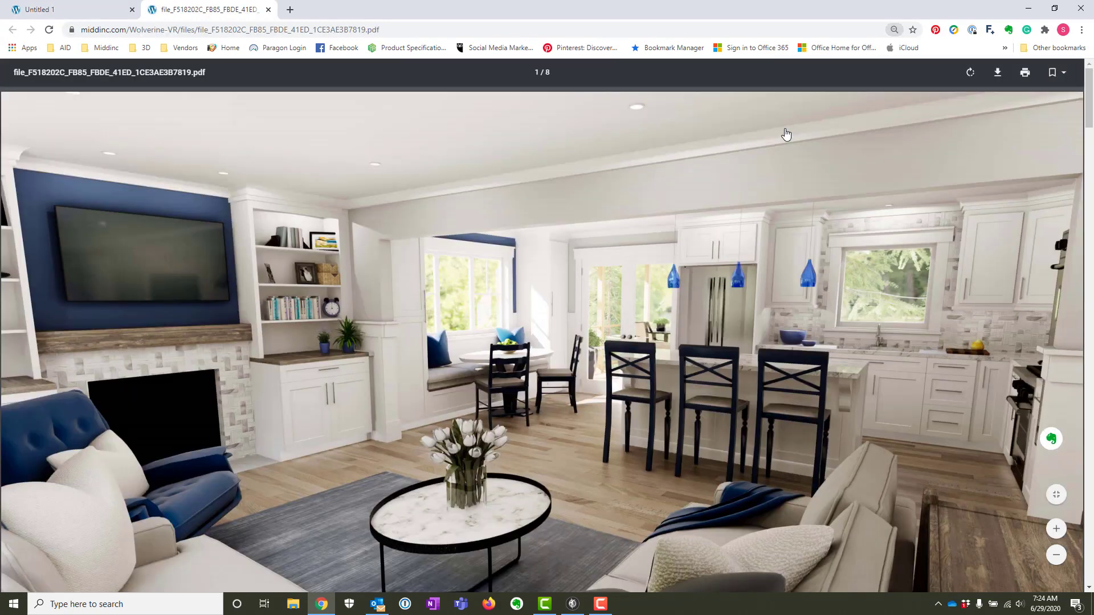
{"action": "left_click", "coordinate": [99, 16]}
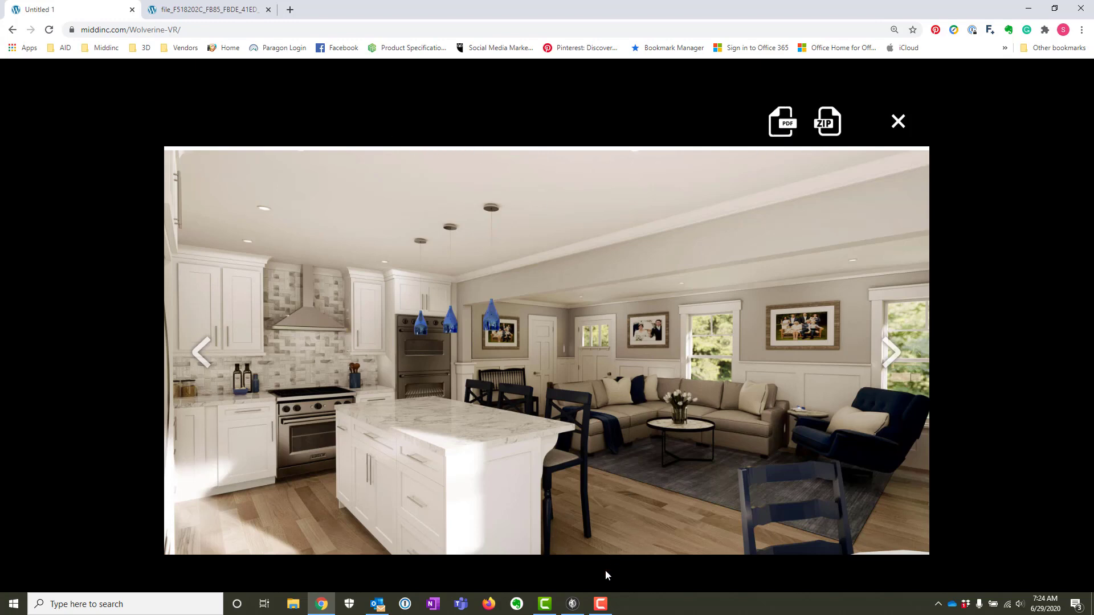
{"action": "left_click", "coordinate": [573, 604]}
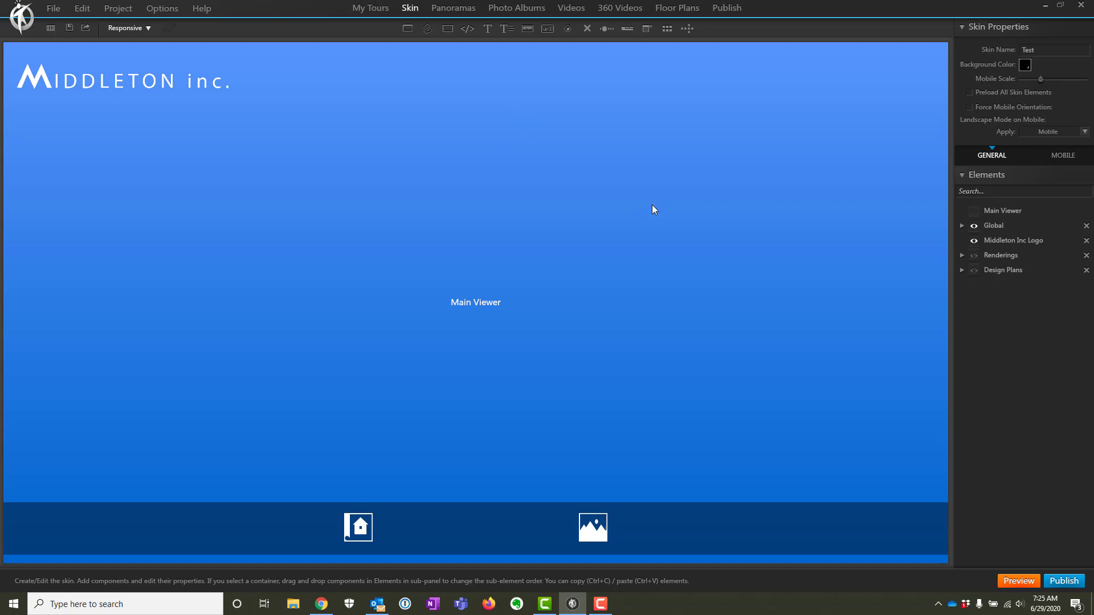
{"action": "left_click", "coordinate": [599, 523]}
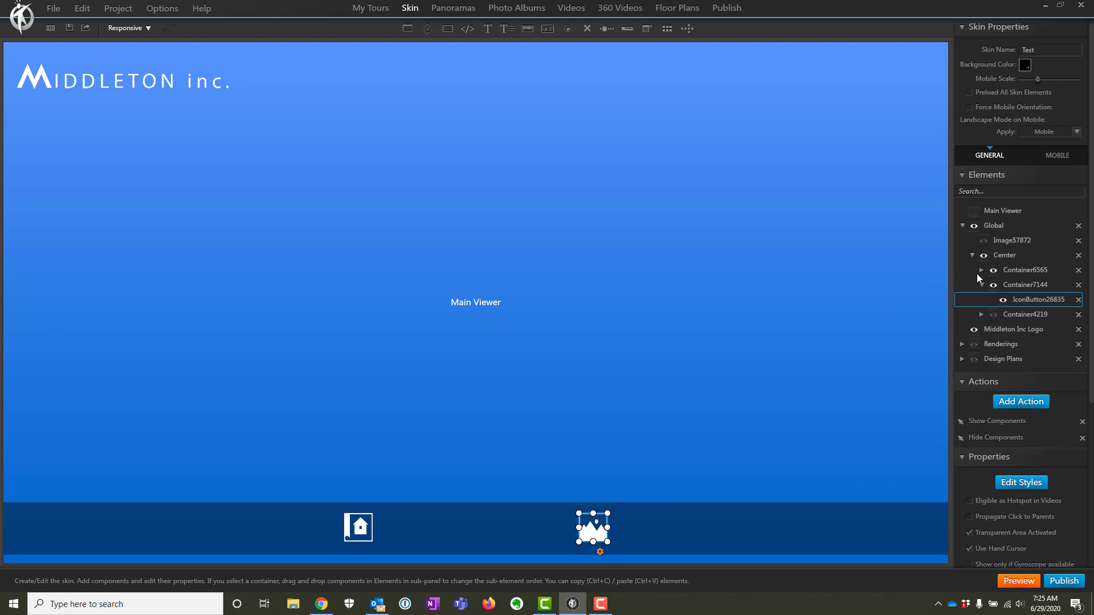
{"action": "scroll", "coordinate": [1022, 284], "scroll_direction": "down", "scroll_amount": 4}
{"action": "scroll", "coordinate": [1022, 284], "scroll_direction": "up", "scroll_amount": 4}
{"action": "left_click", "coordinate": [975, 345]}
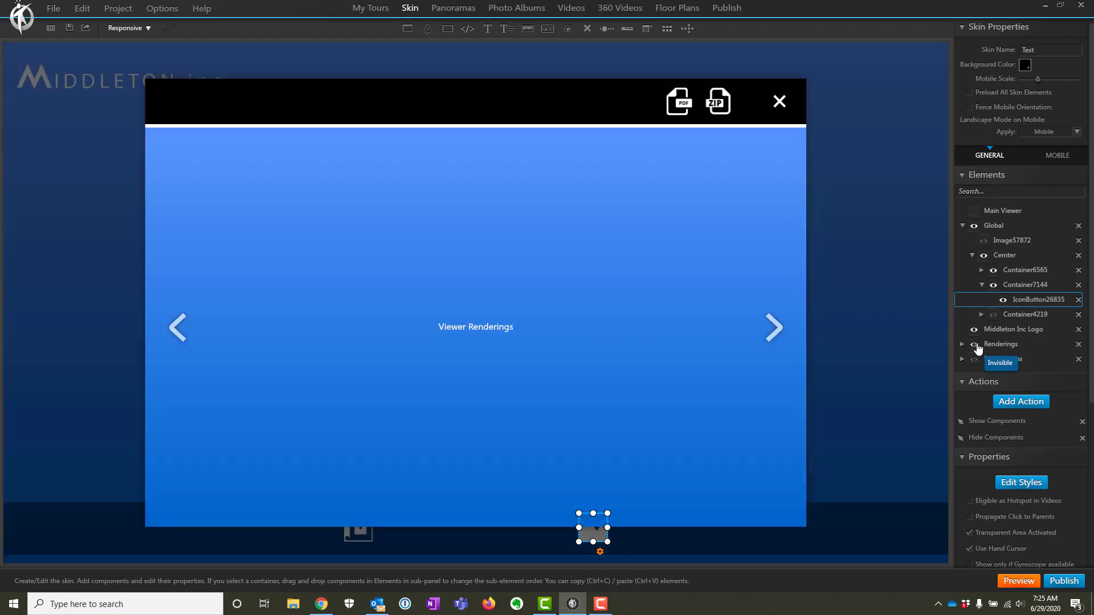
{"action": "left_click", "coordinate": [975, 345]}
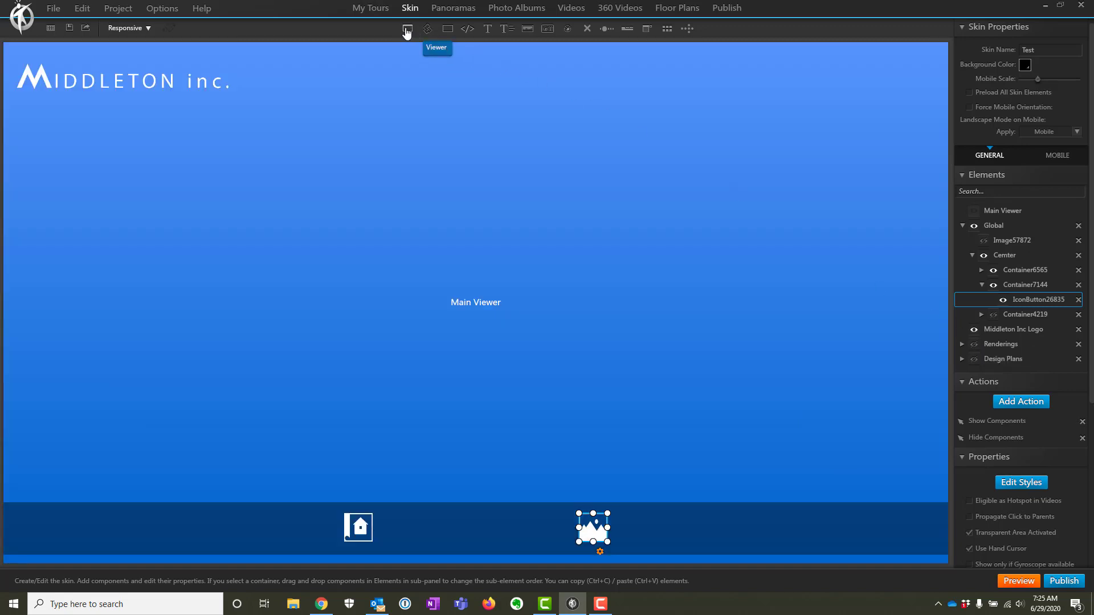
Place a new viewer on the skin canvas, widen it, and rename it 'Test'
{"action": "left_click", "coordinate": [407, 29]}
{"action": "left_click", "coordinate": [404, 153]}
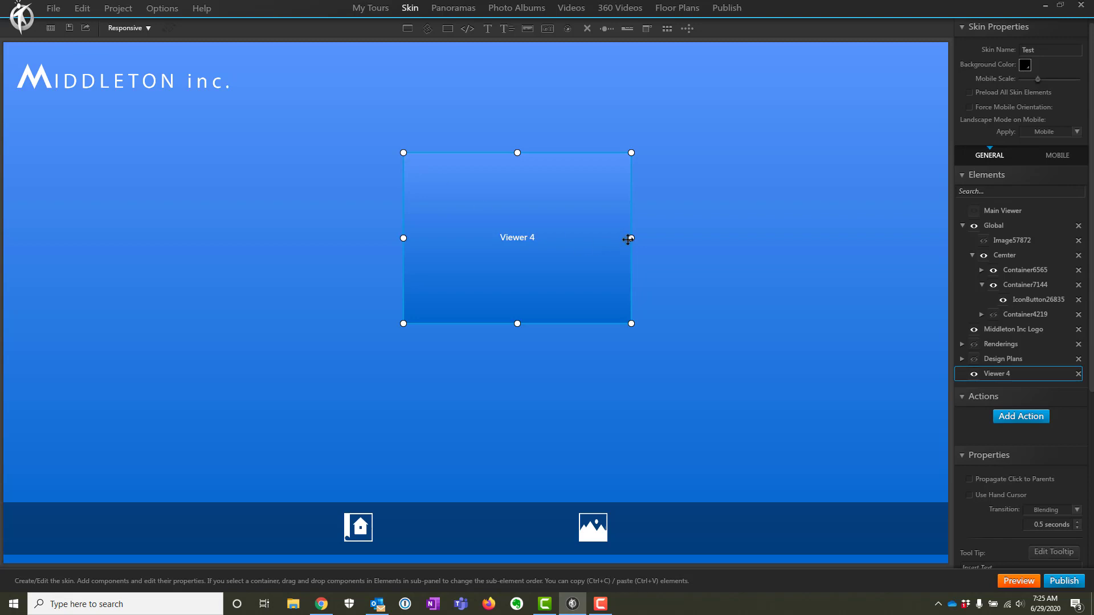
{"action": "left_click_drag", "start_coordinate": [629, 239], "coordinate": [729, 239]}
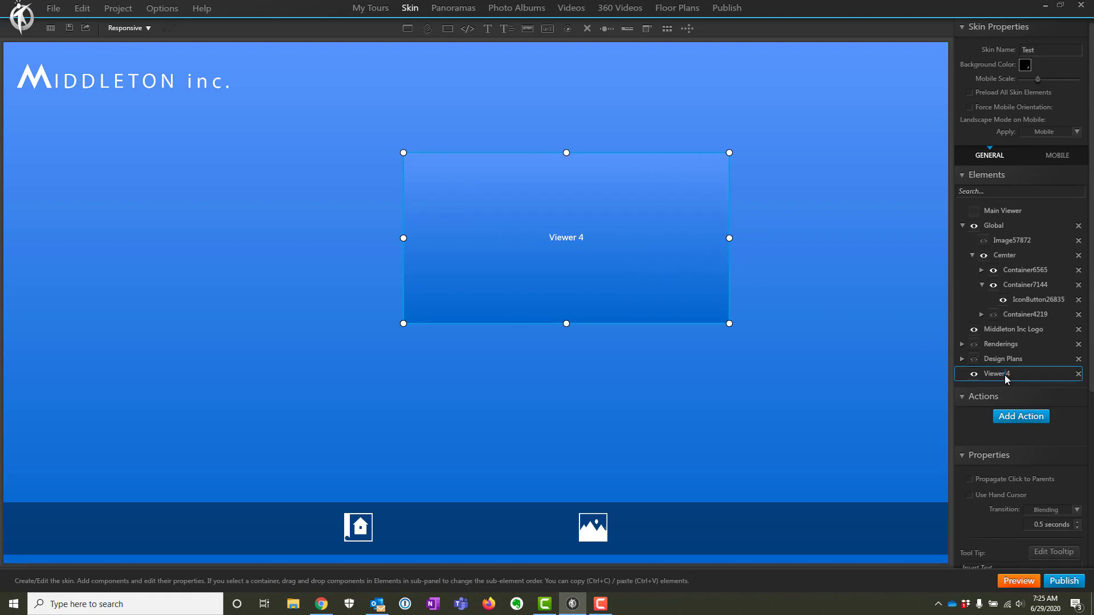
{"action": "left_click_drag", "start_coordinate": [1016, 377], "coordinate": [984, 380]}
{"action": "type", "text": "Test"}
Move the Test viewer up and left and set it hidden on start
{"action": "left_click", "coordinate": [974, 378]}
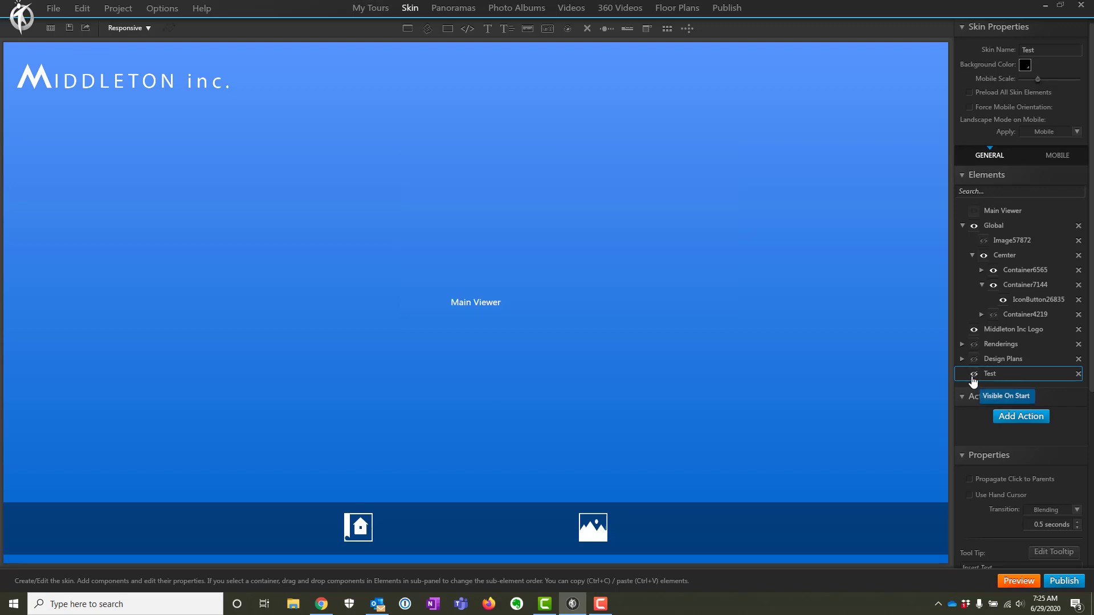
{"action": "left_click", "coordinate": [974, 377]}
{"action": "left_click", "coordinate": [973, 378]}
{"action": "left_click", "coordinate": [974, 377]}
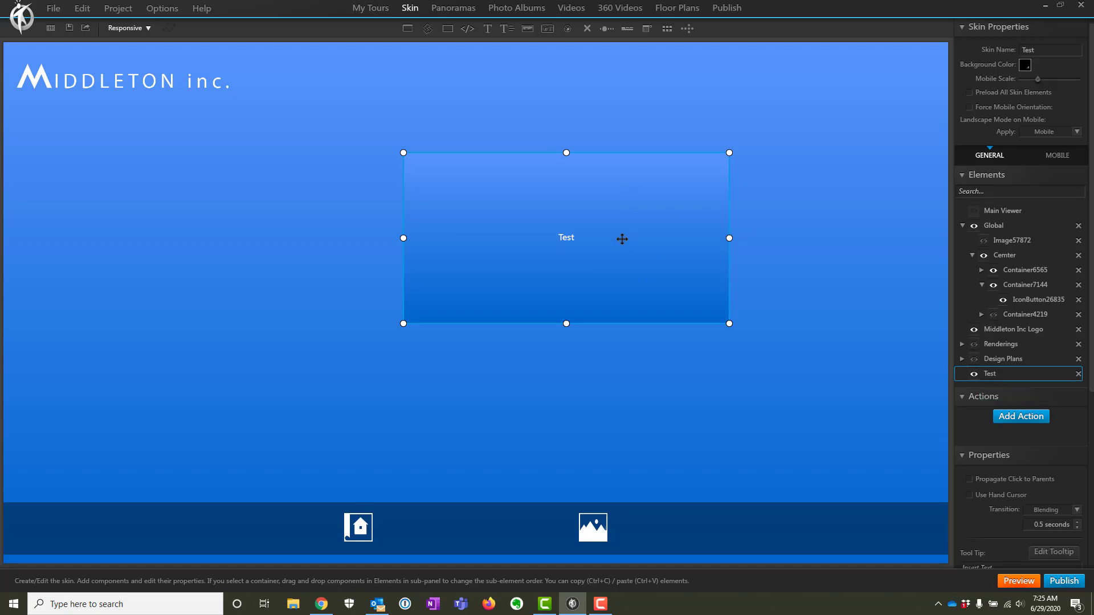
{"action": "left_click_drag", "start_coordinate": [613, 237], "coordinate": [485, 221]}
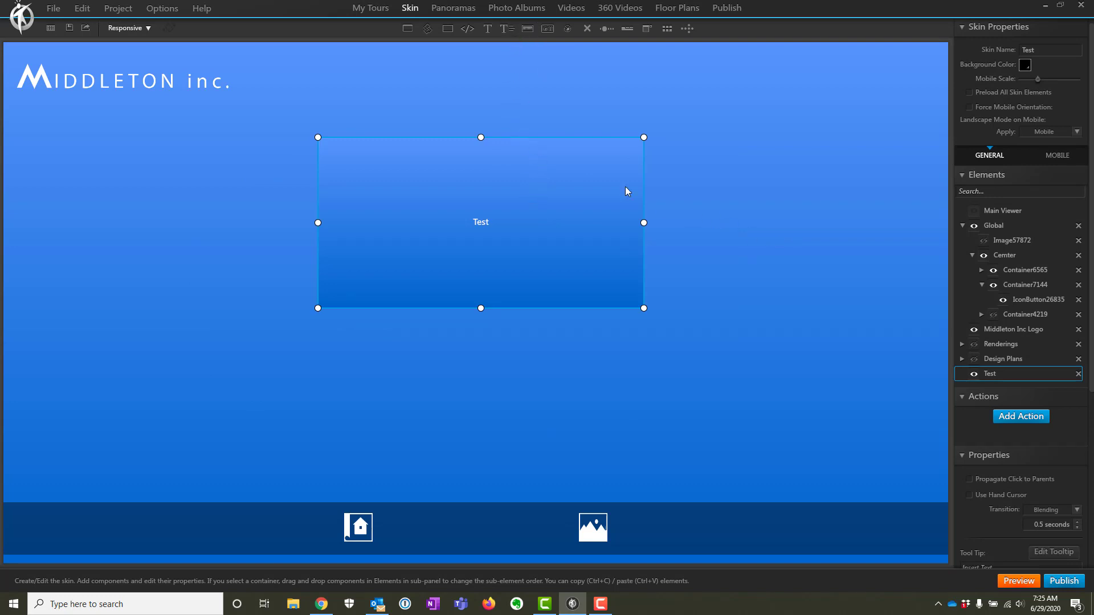
{"action": "left_click", "coordinate": [975, 375]}
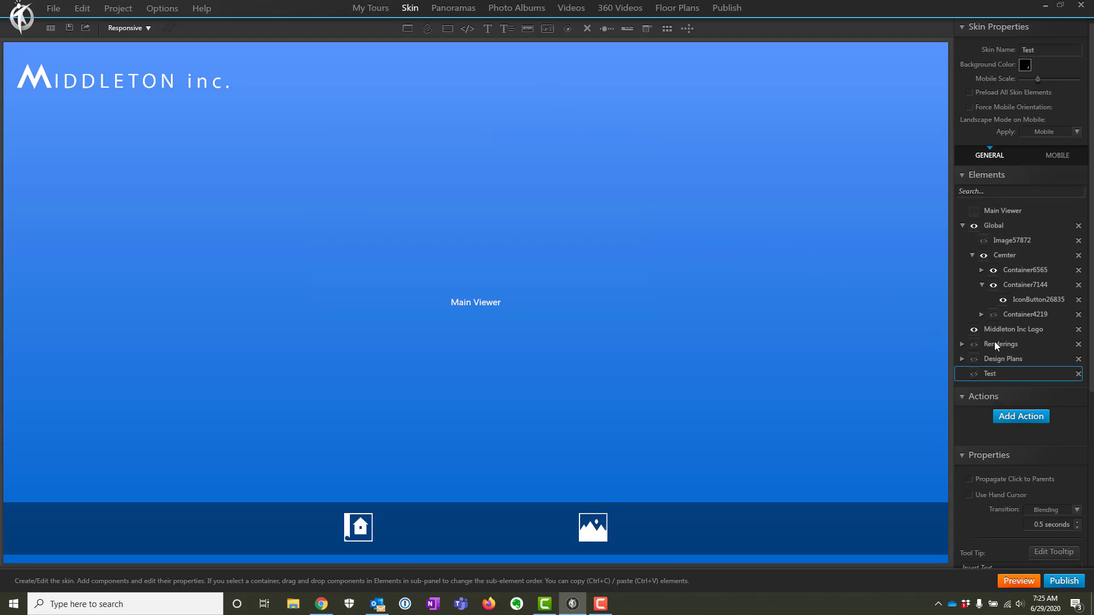
{"action": "left_click", "coordinate": [976, 360]}
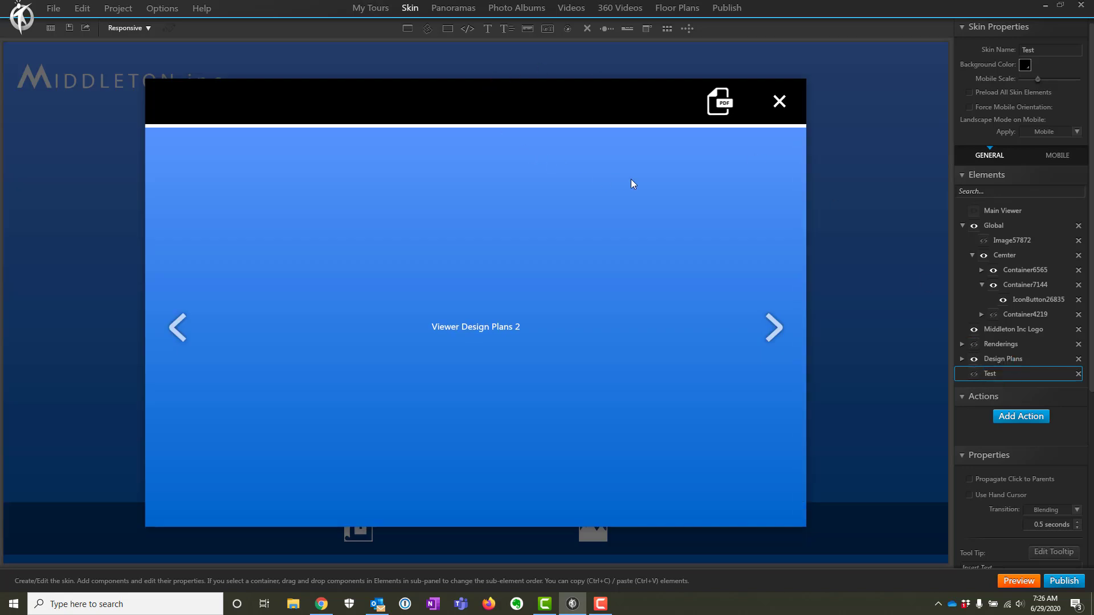
{"action": "left_click", "coordinate": [974, 360]}
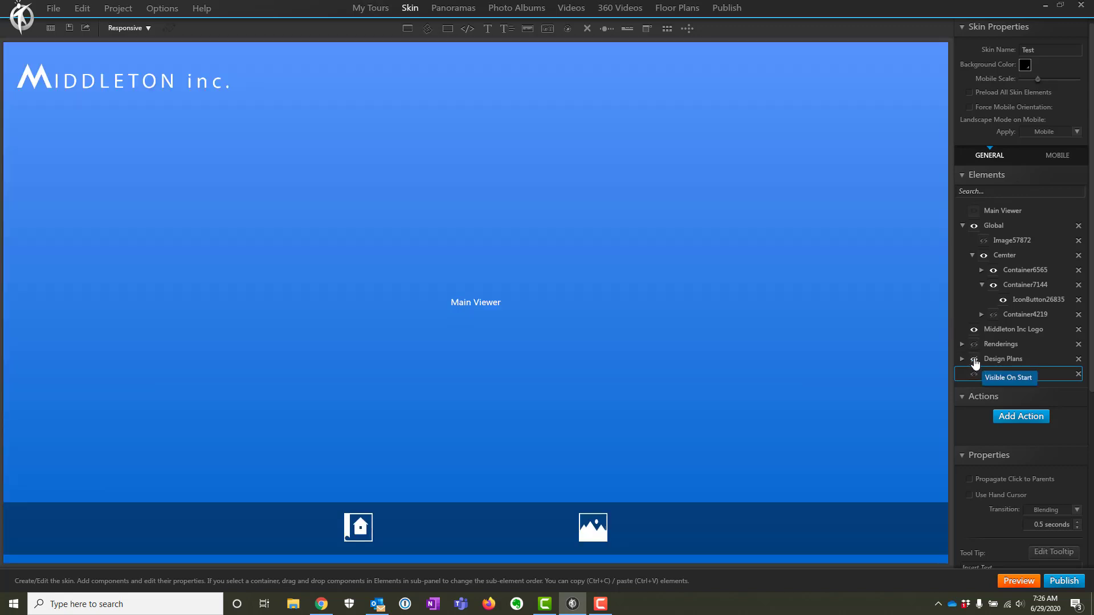
{"action": "left_click", "coordinate": [688, 32]}
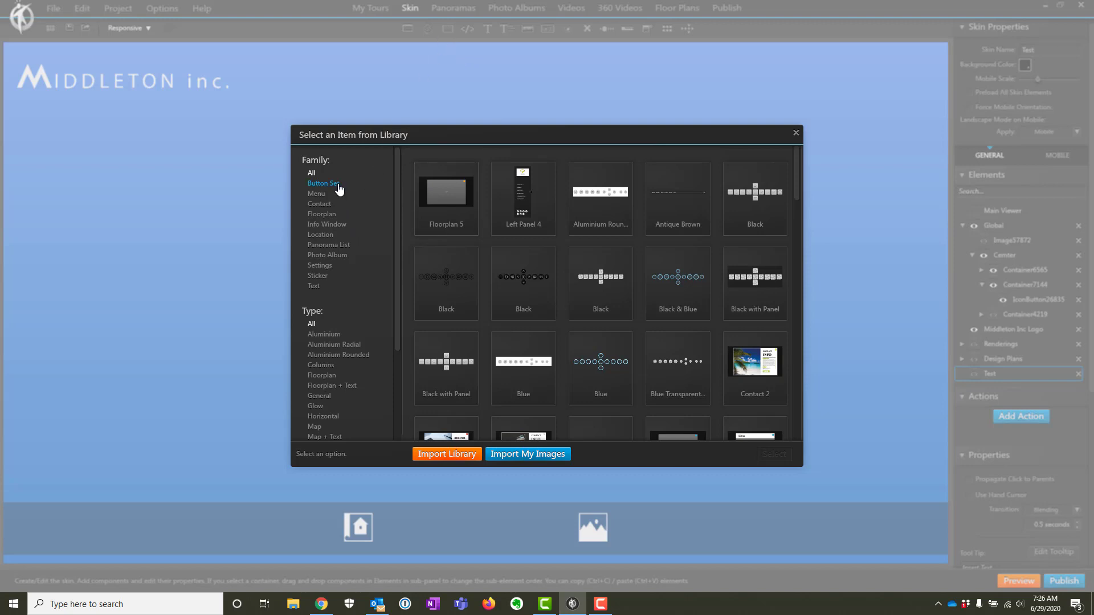
{"action": "left_click", "coordinate": [340, 257]}
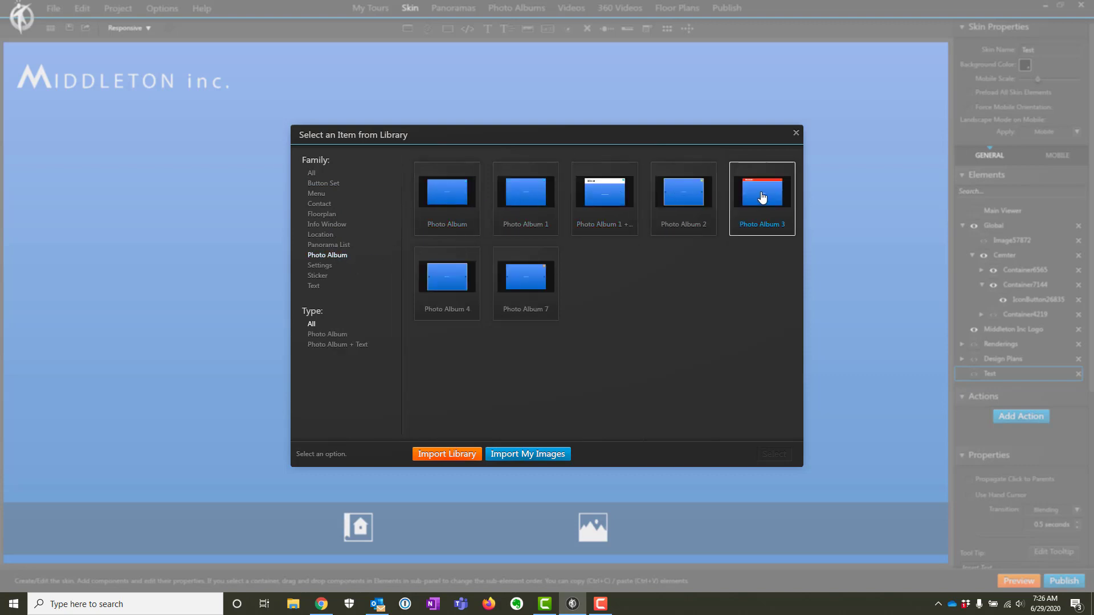
{"action": "left_click", "coordinate": [796, 133]}
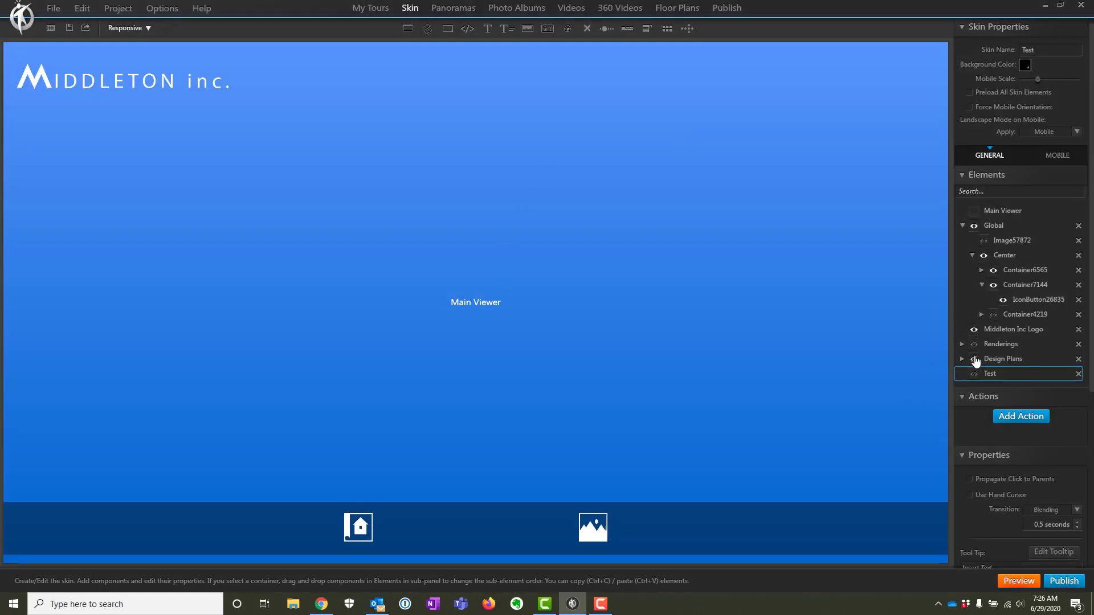
Show the Design Plans popup on the canvas and select its image viewer
{"action": "left_click", "coordinate": [975, 359]}
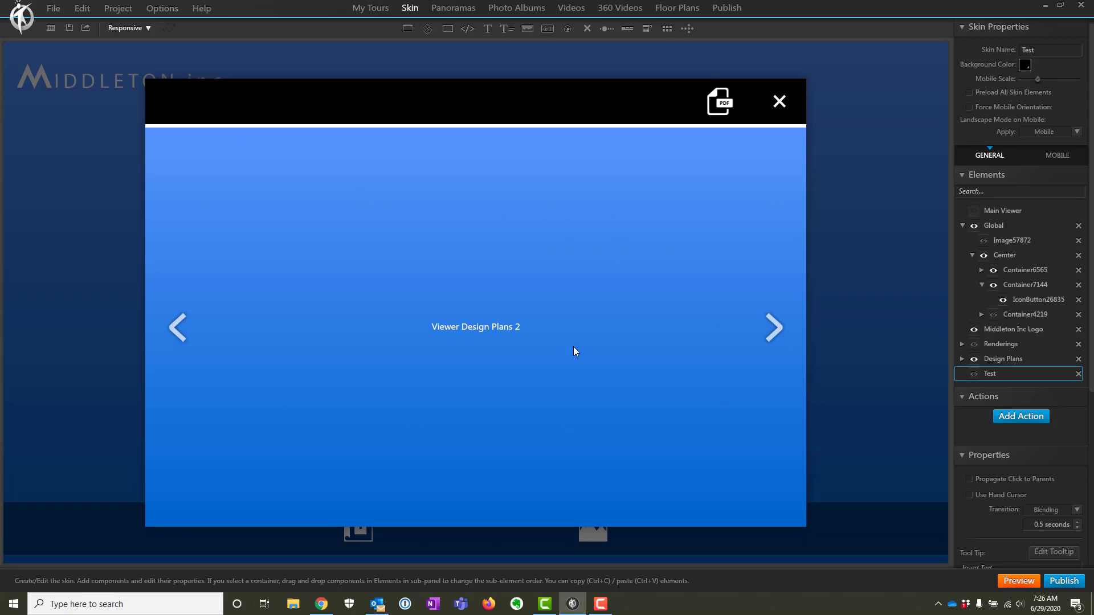
{"action": "left_click", "coordinate": [484, 333]}
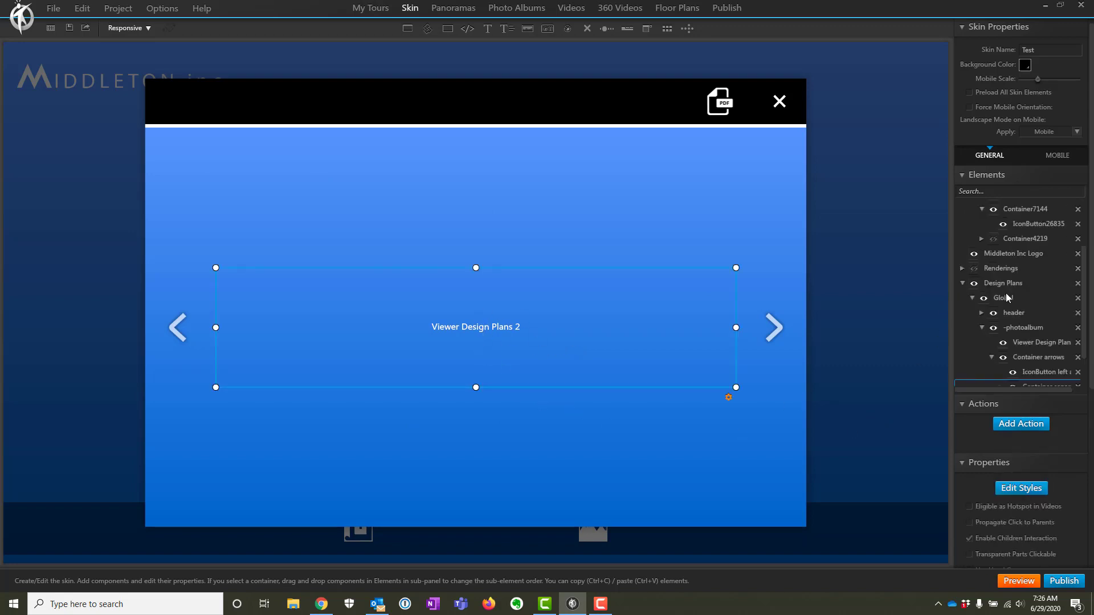
{"action": "scroll", "coordinate": [1027, 374], "scroll_direction": "down", "scroll_amount": 1}
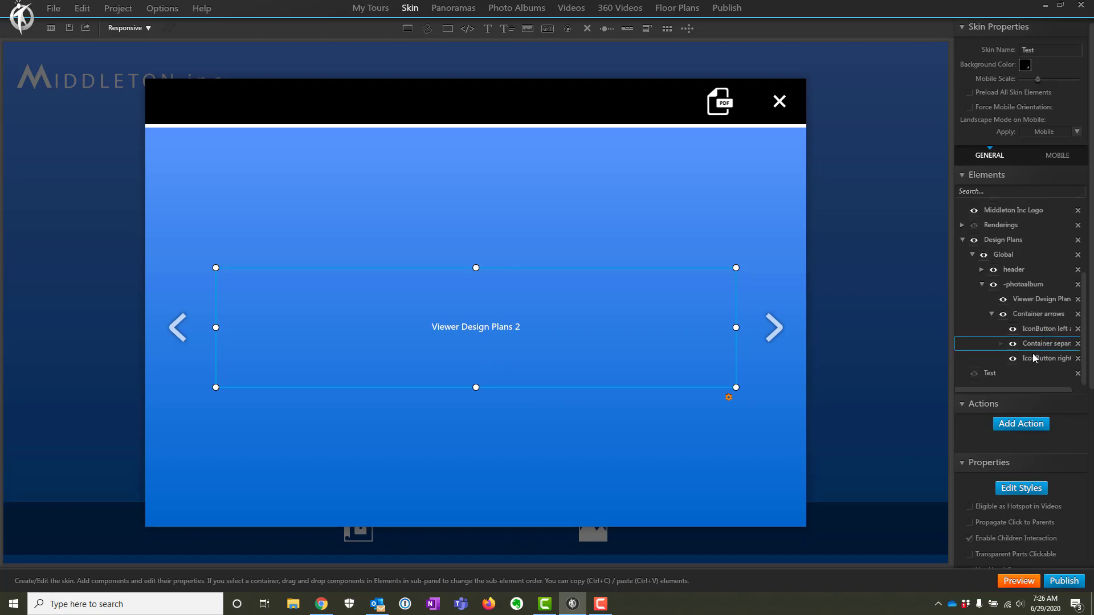
Select Viewer Design Plans 2 to reveal its Open Album action and widen the properties panel
{"action": "left_click", "coordinate": [1001, 240]}
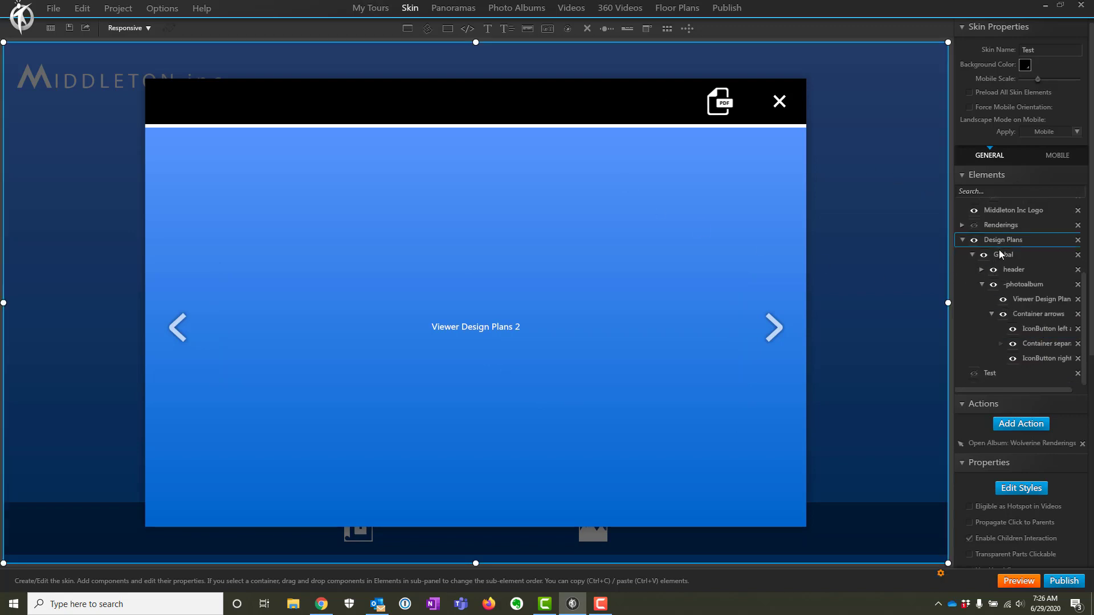
{"action": "left_click", "coordinate": [983, 284]}
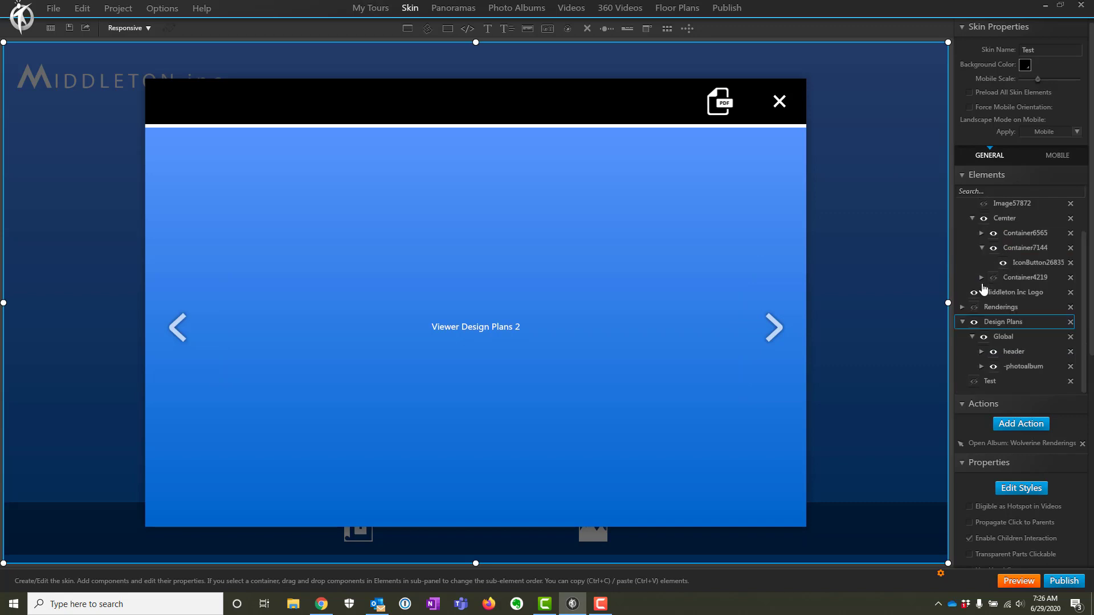
{"action": "left_click", "coordinate": [981, 366]}
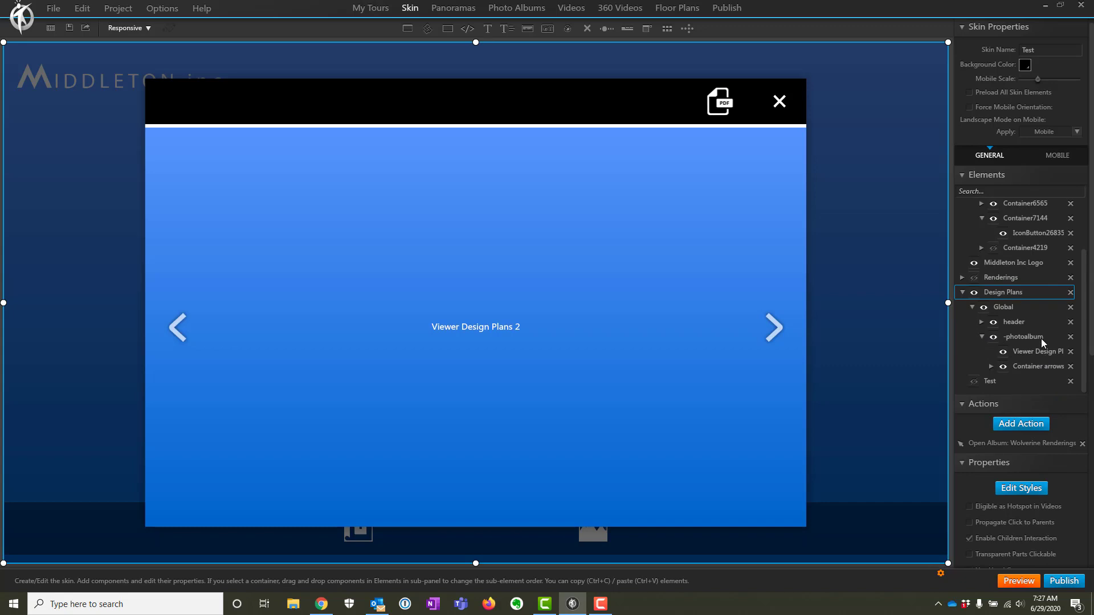
{"action": "left_click", "coordinate": [1041, 337]}
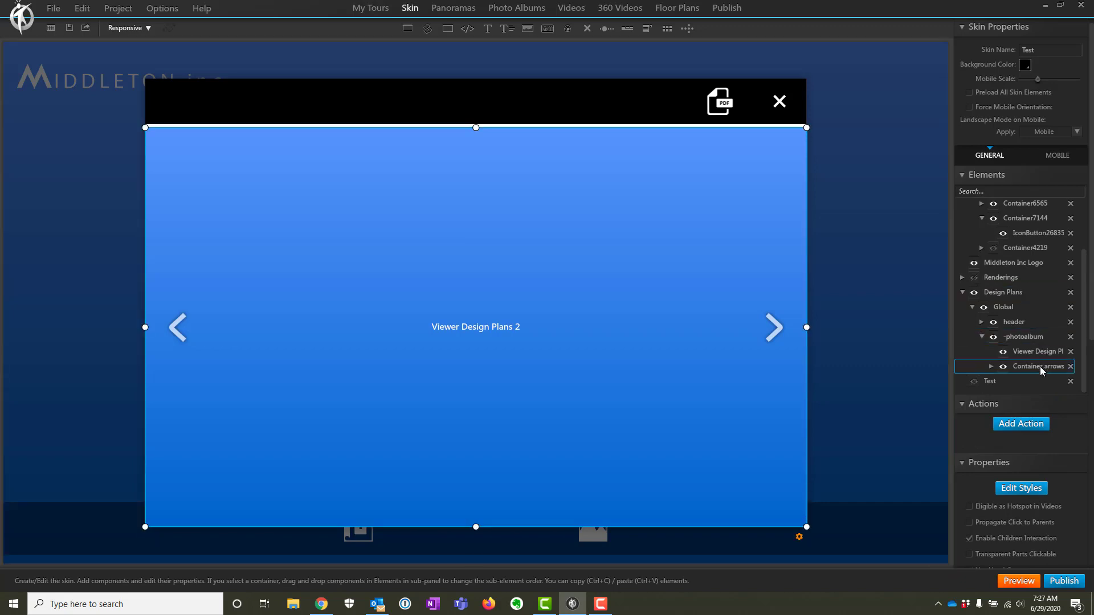
{"action": "left_click", "coordinate": [1042, 357]}
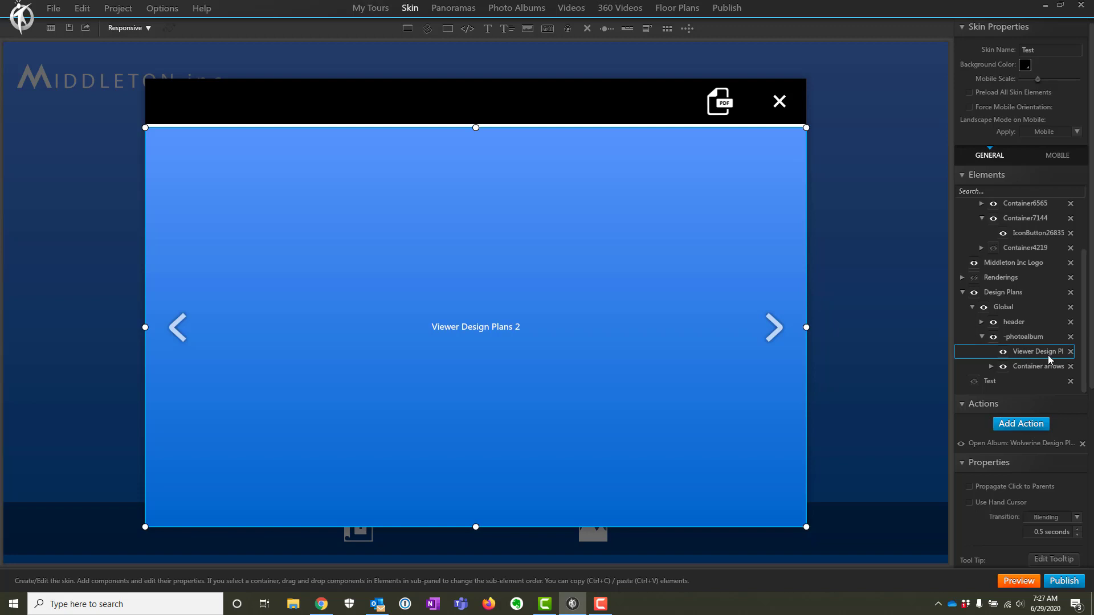
{"action": "left_click_drag", "start_coordinate": [939, 336], "coordinate": [872, 334]}
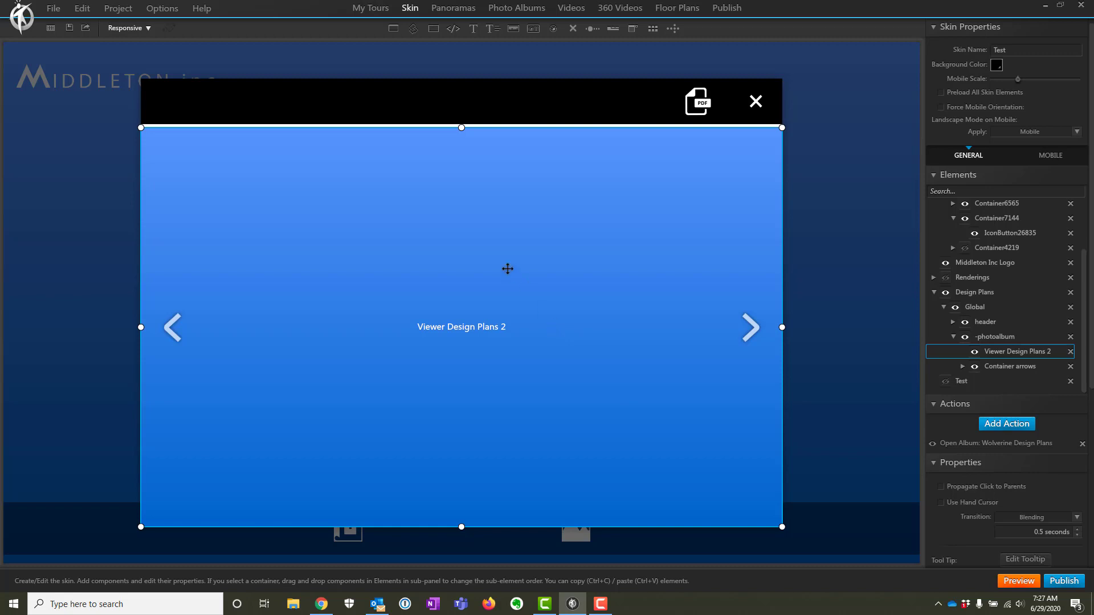
{"action": "left_click", "coordinate": [528, 11]}
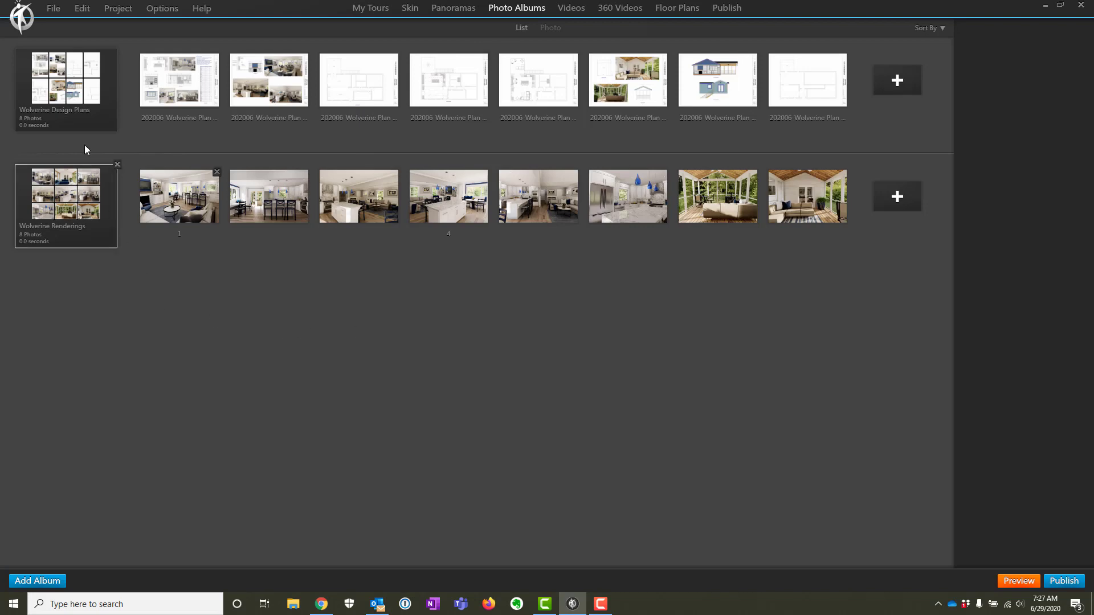
{"action": "left_click", "coordinate": [80, 81]}
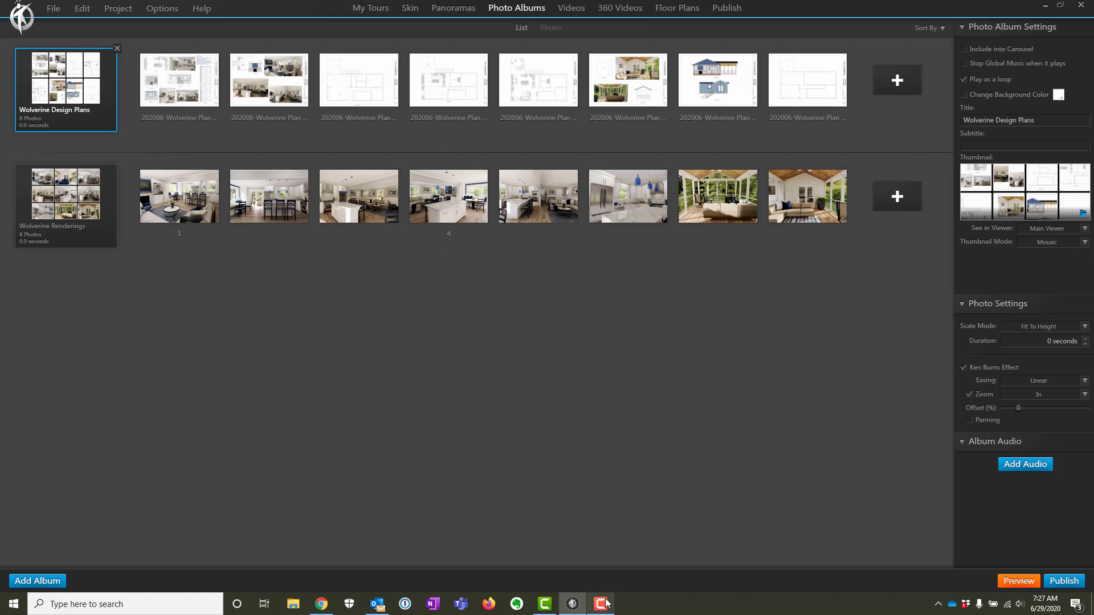
{"action": "left_click", "coordinate": [412, 9]}
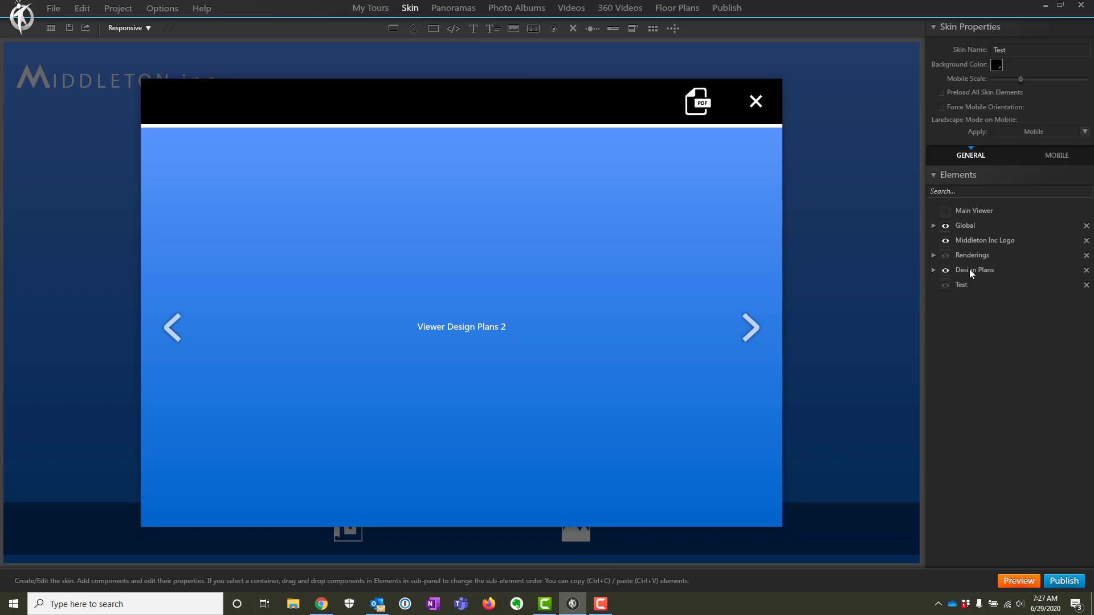
Expand Design Plans > Global > -photoalbum and select Viewer Design Plans 2
{"action": "left_click", "coordinate": [933, 271]}
{"action": "left_click", "coordinate": [943, 285]}
{"action": "left_click", "coordinate": [953, 314]}
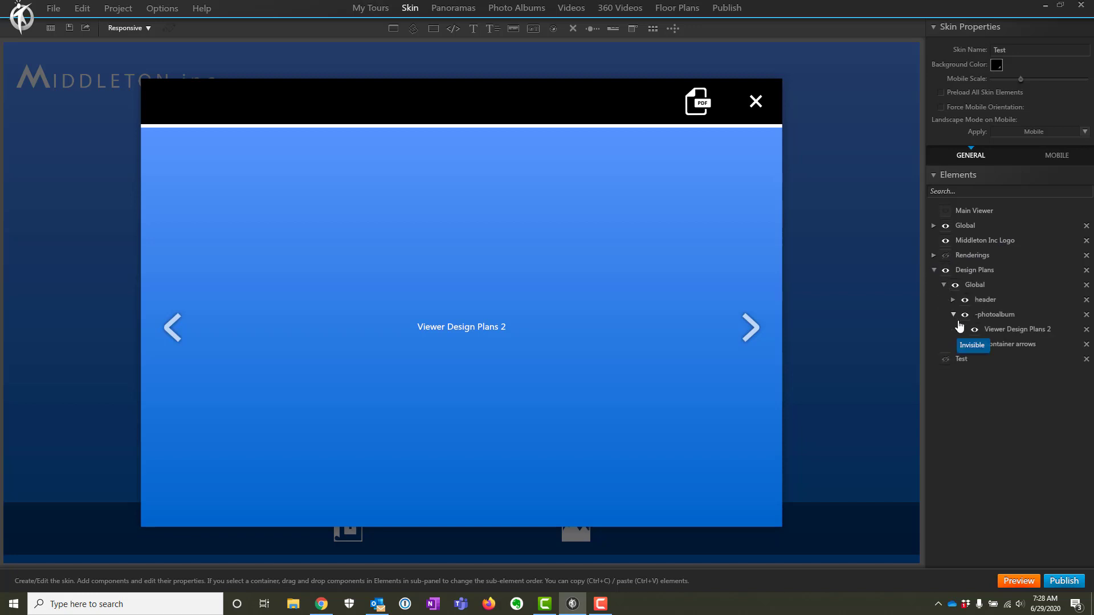
{"action": "left_click", "coordinate": [1041, 330]}
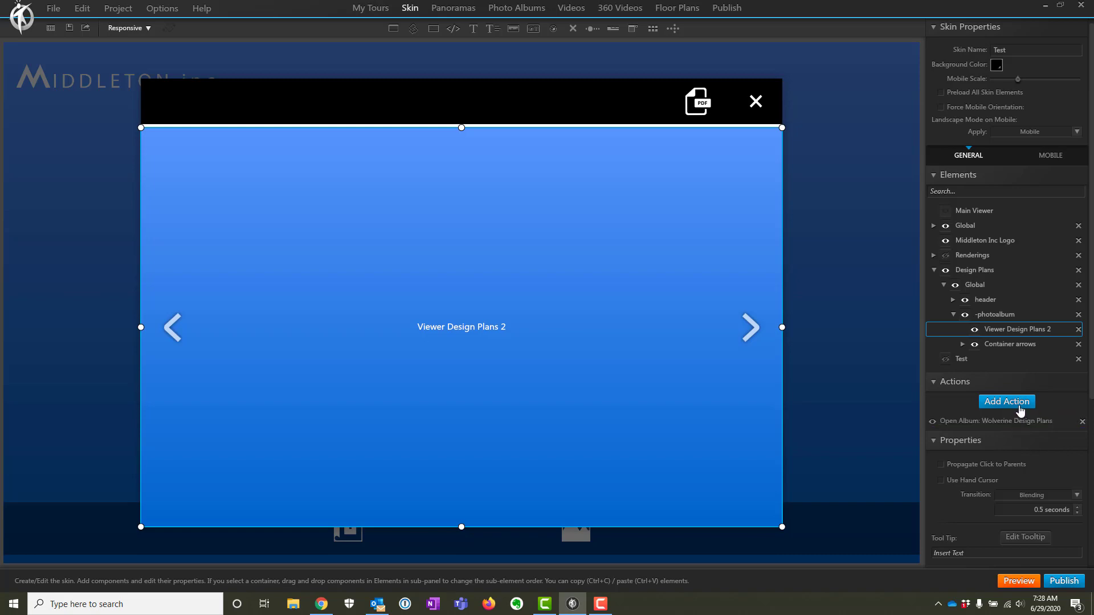
Start an Open Album action on the viewer, then cancel without adding it
{"action": "left_click", "coordinate": [1000, 410]}
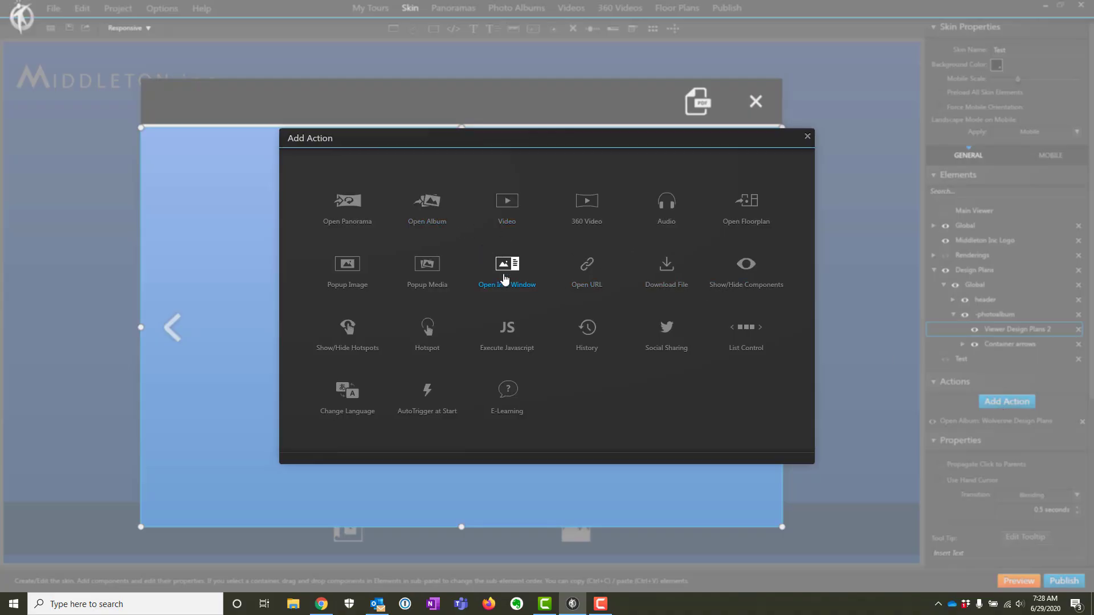
{"action": "left_click", "coordinate": [438, 221]}
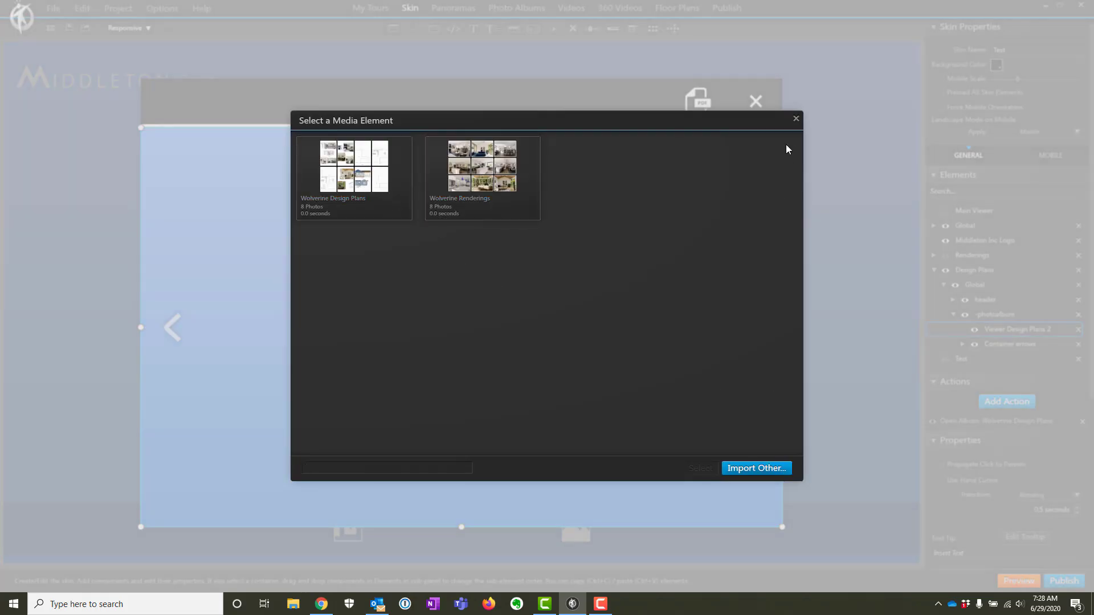
{"action": "left_click", "coordinate": [796, 120]}
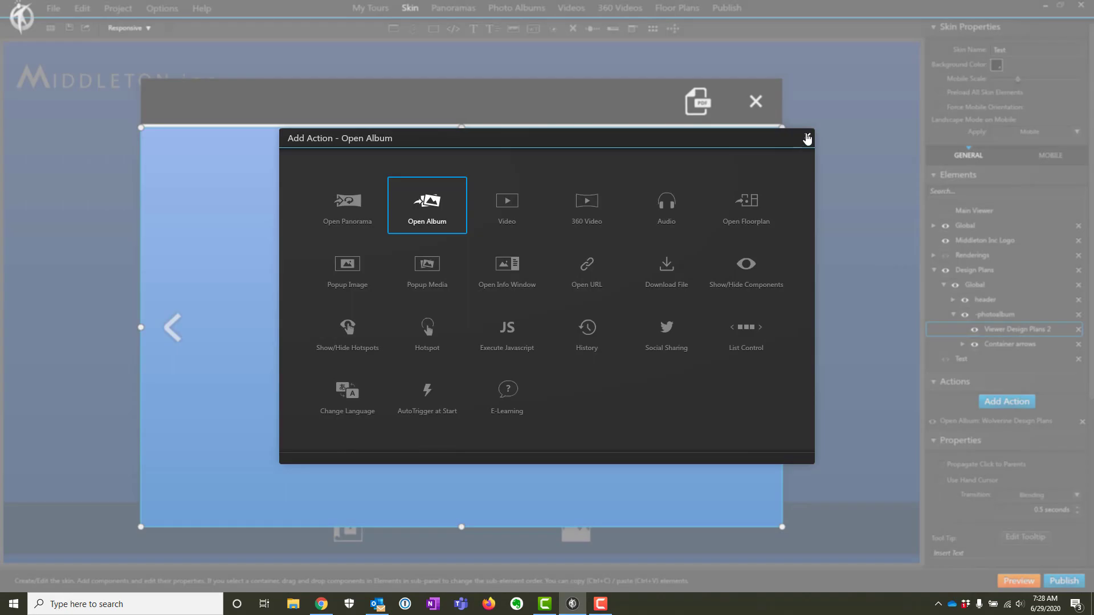
{"action": "left_click", "coordinate": [799, 139]}
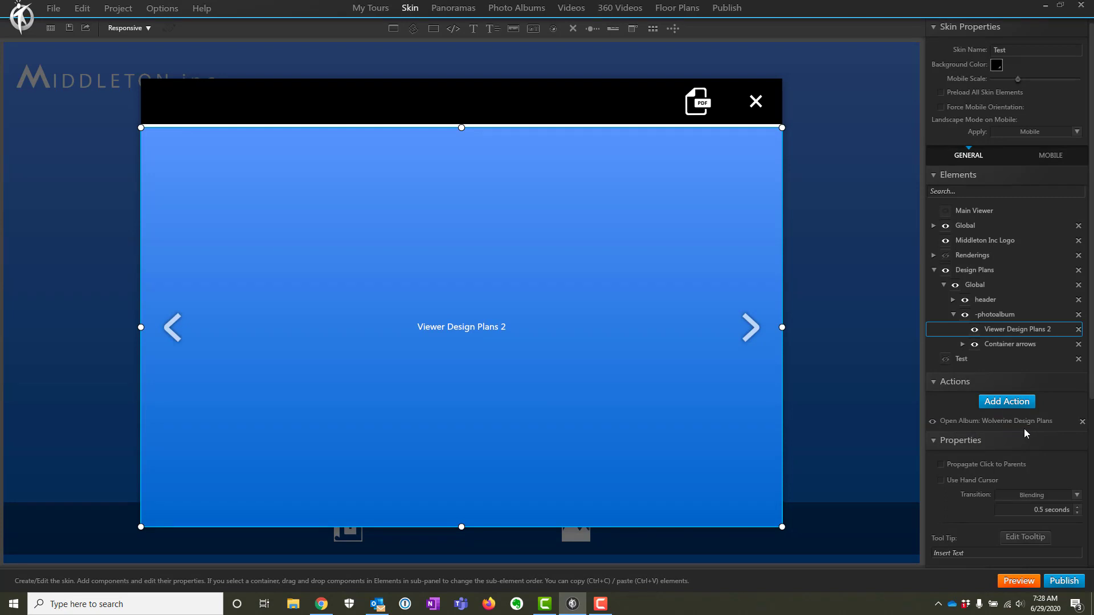
Select the Design Plans container row to view its Wolverine Renderings album action
{"action": "left_click", "coordinate": [849, 209]}
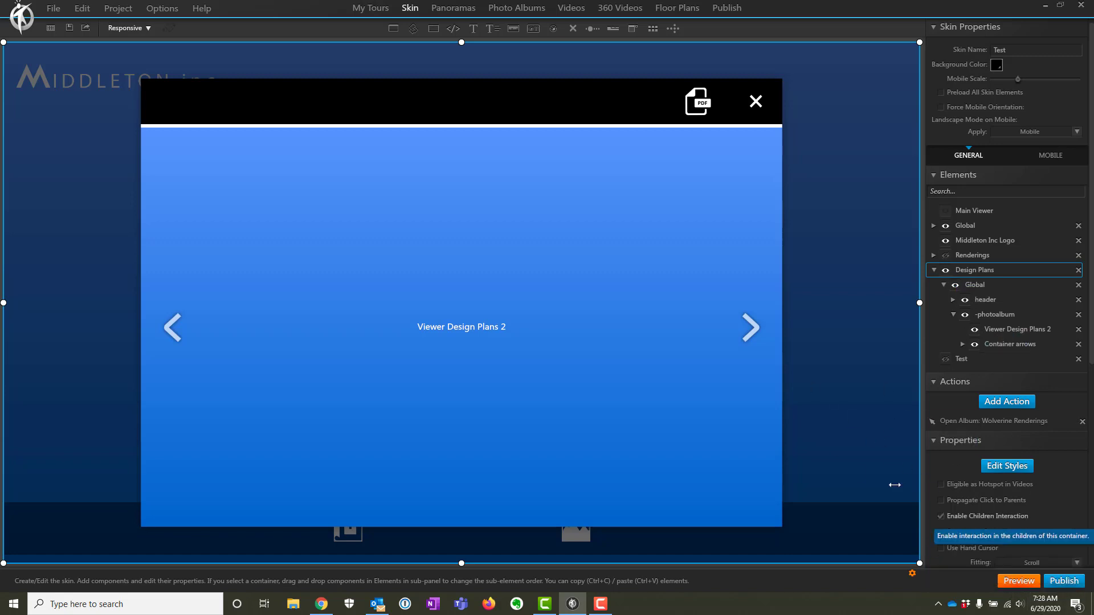
Preview the tour in Chrome, view the Design Plans kitchen sheet, then close the popup
{"action": "left_click", "coordinate": [1017, 581]}
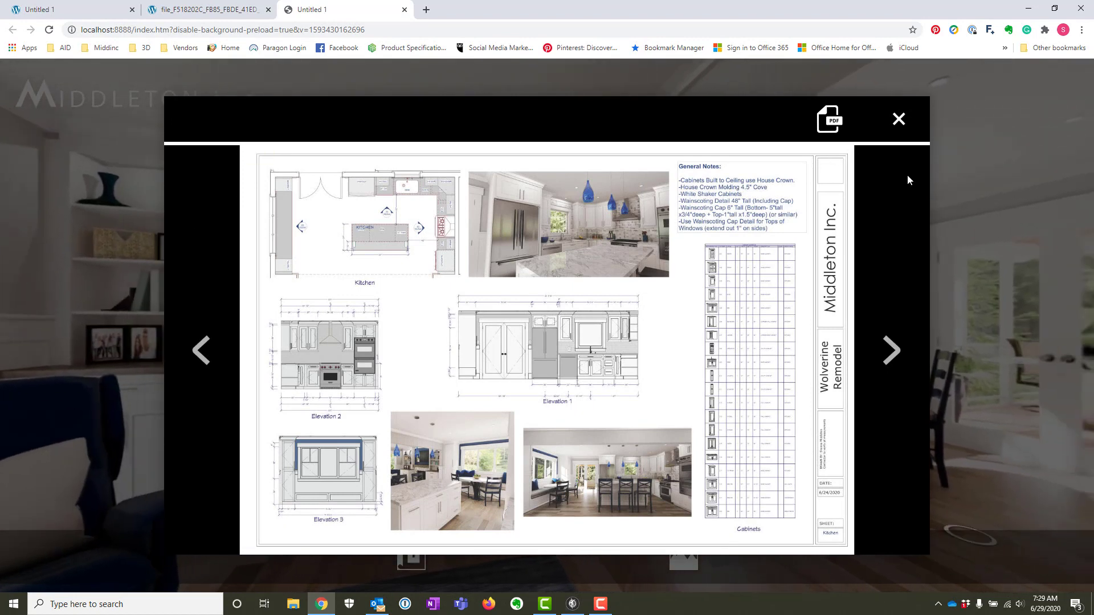
{"action": "left_click", "coordinate": [899, 119]}
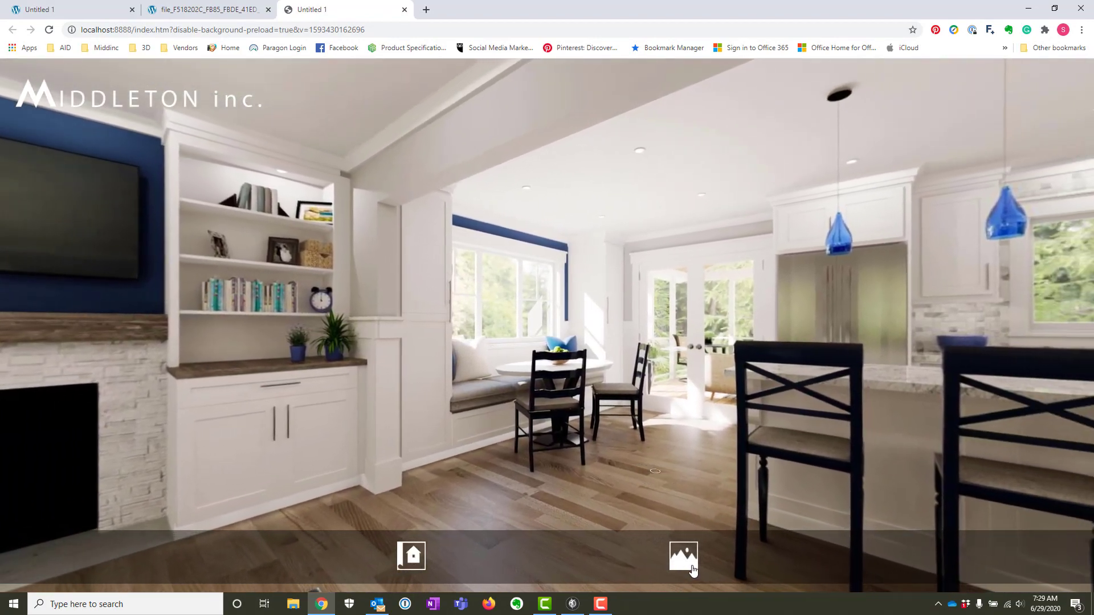
Open and close the renderings popup with its PDF and ZIP downloads, then close Chrome
{"action": "left_click", "coordinate": [692, 566]}
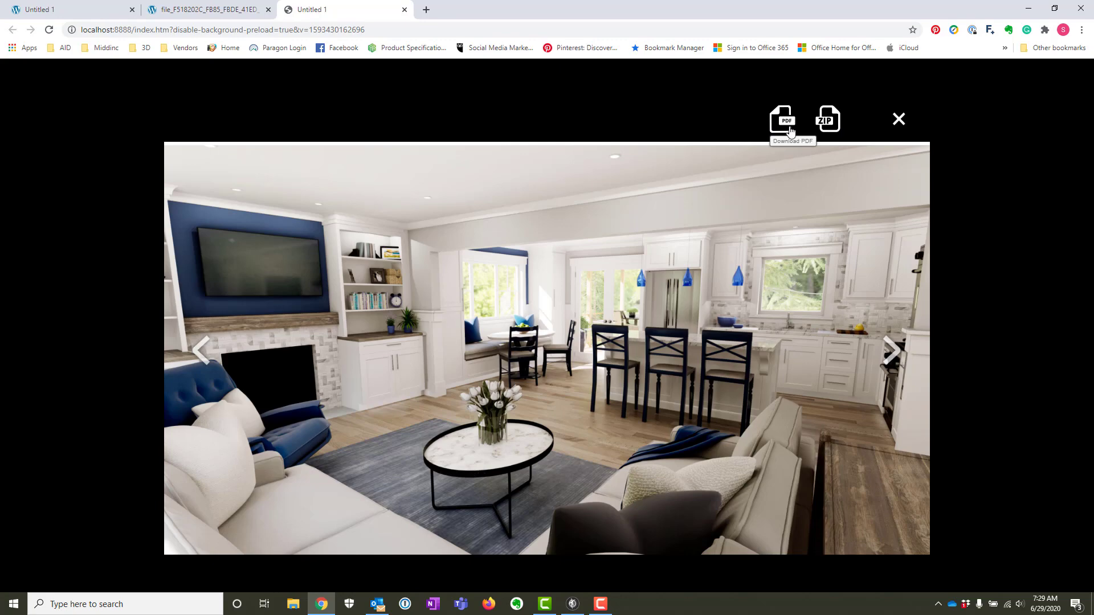
{"action": "left_click", "coordinate": [899, 118]}
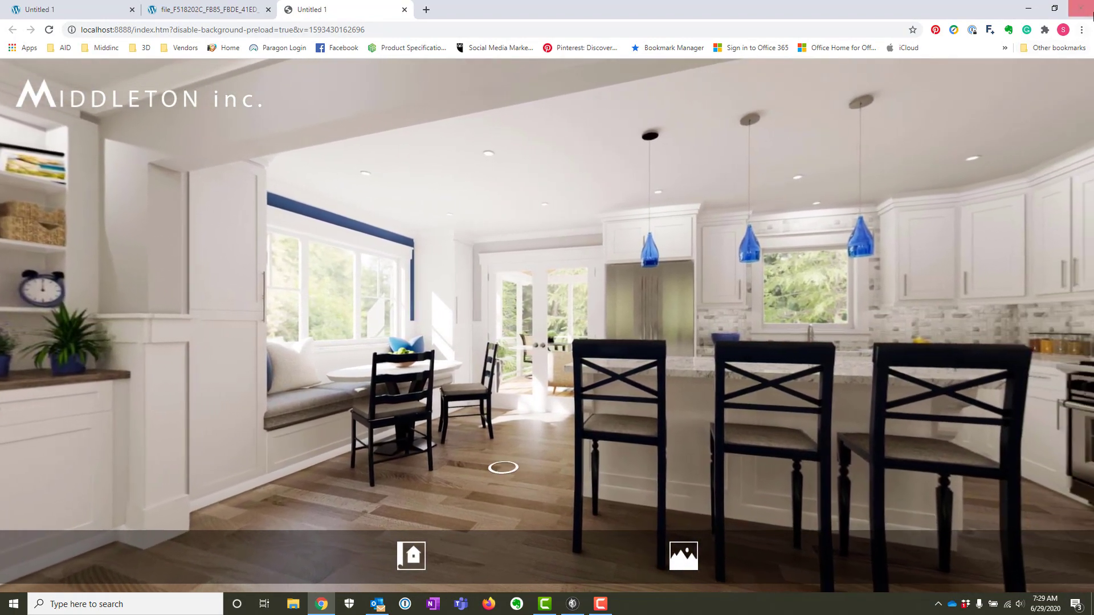
{"action": "left_click", "coordinate": [1090, 10]}
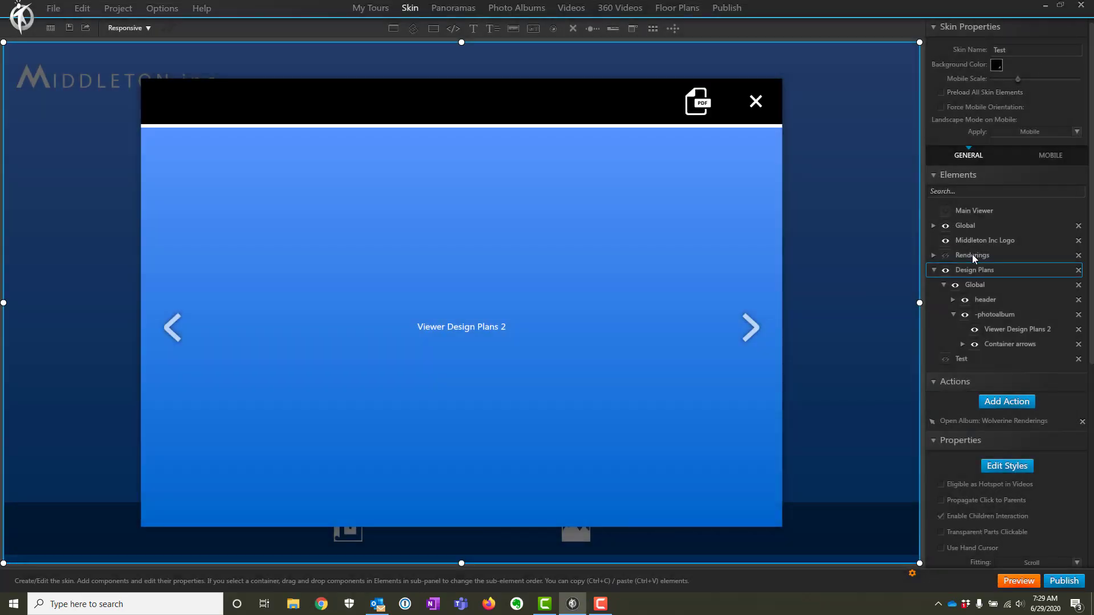
Set Design Plans invisible on start and select the gallery button to view its Show/Hide Components actions
{"action": "left_click", "coordinate": [946, 271]}
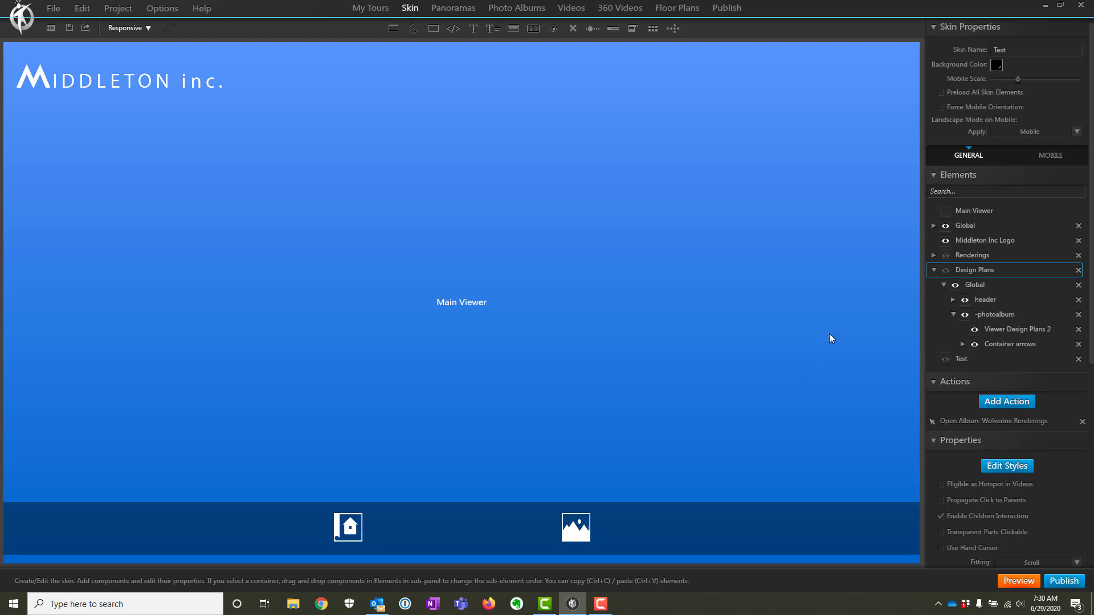
{"action": "left_click", "coordinate": [585, 537]}
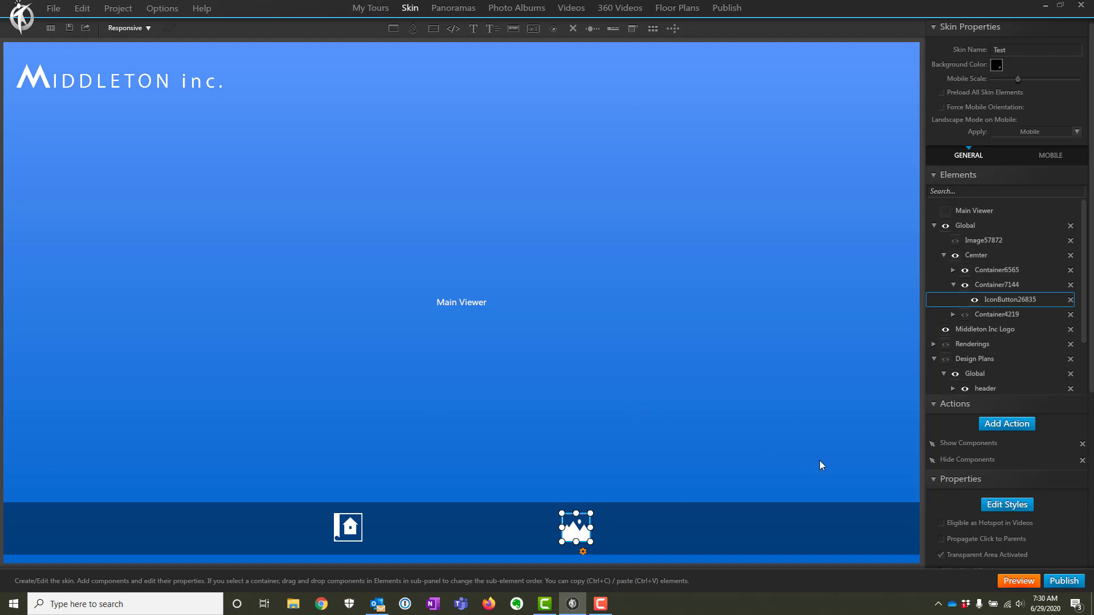
{"action": "left_click", "coordinate": [994, 444]}
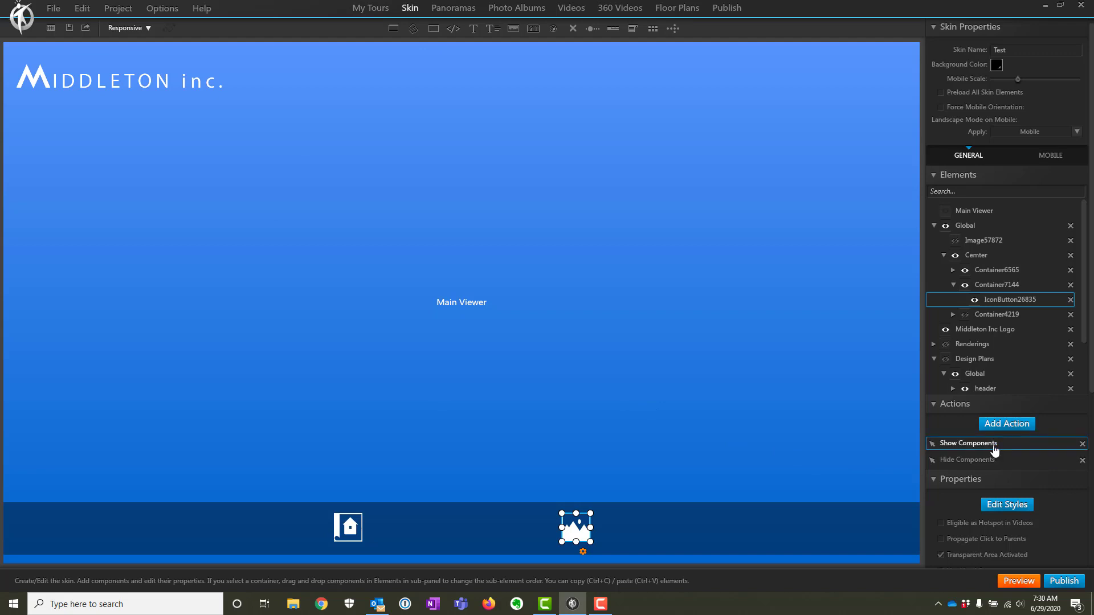
{"action": "double_click", "coordinate": [994, 447]}
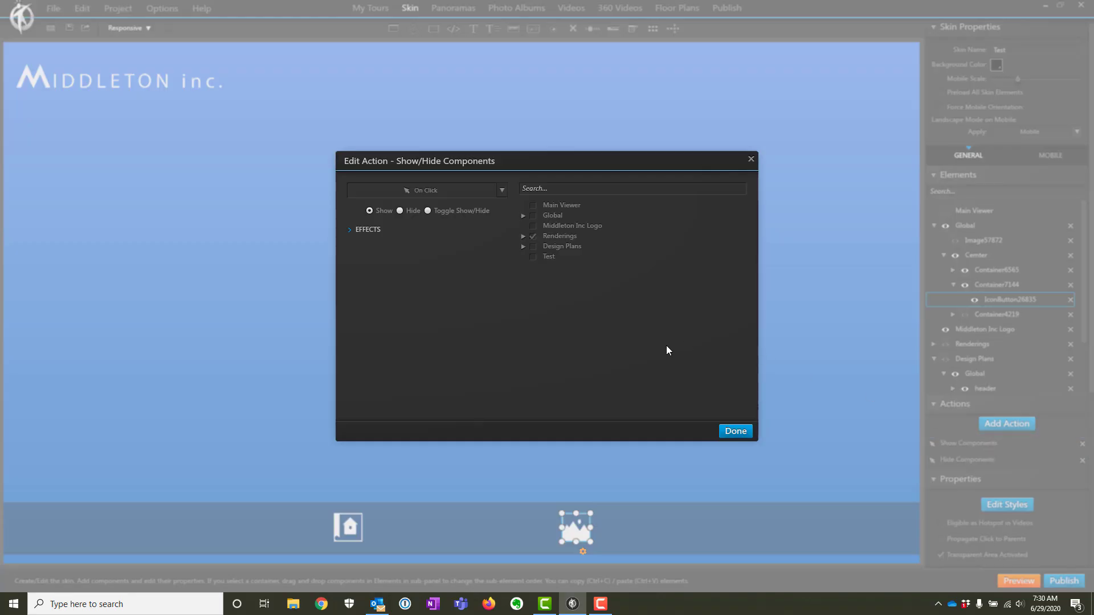
{"action": "left_click", "coordinate": [350, 231]}
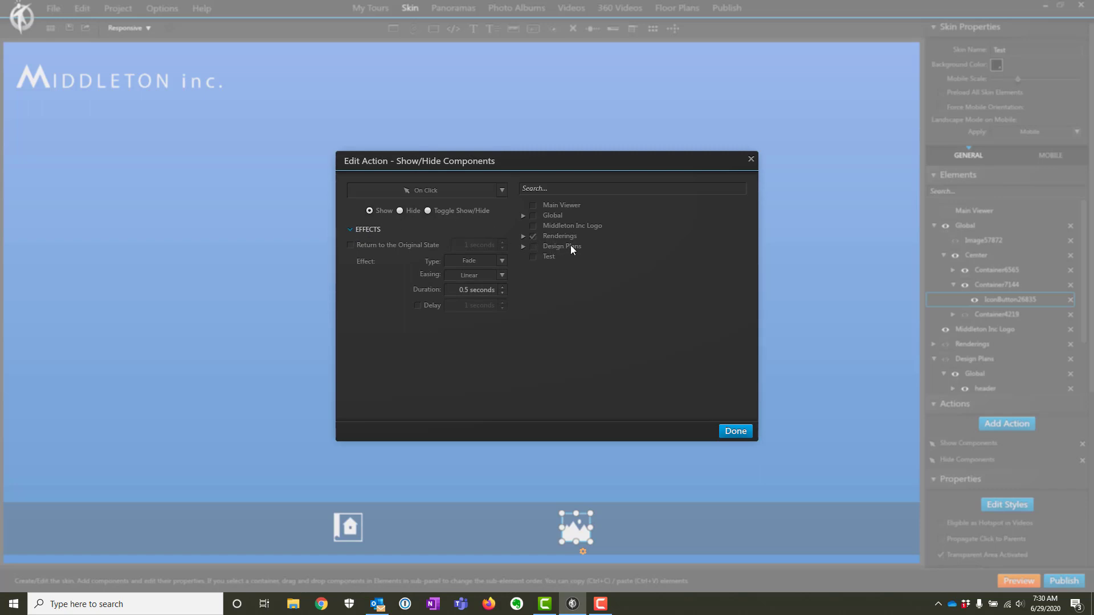
{"action": "left_click", "coordinate": [751, 160]}
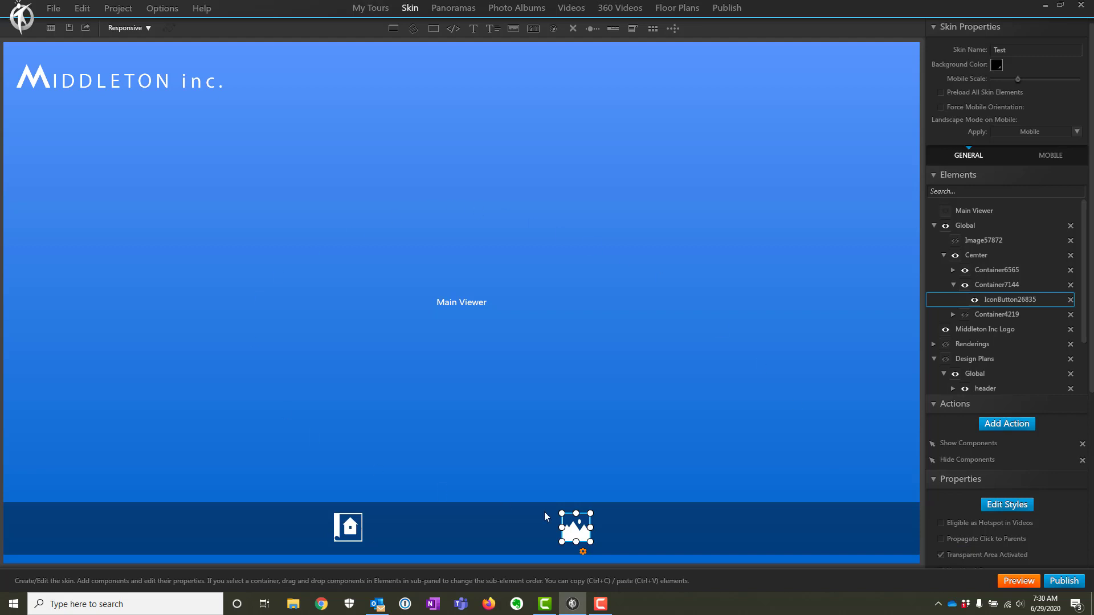
{"action": "left_click", "coordinate": [942, 459]}
{"action": "double_click", "coordinate": [971, 461]}
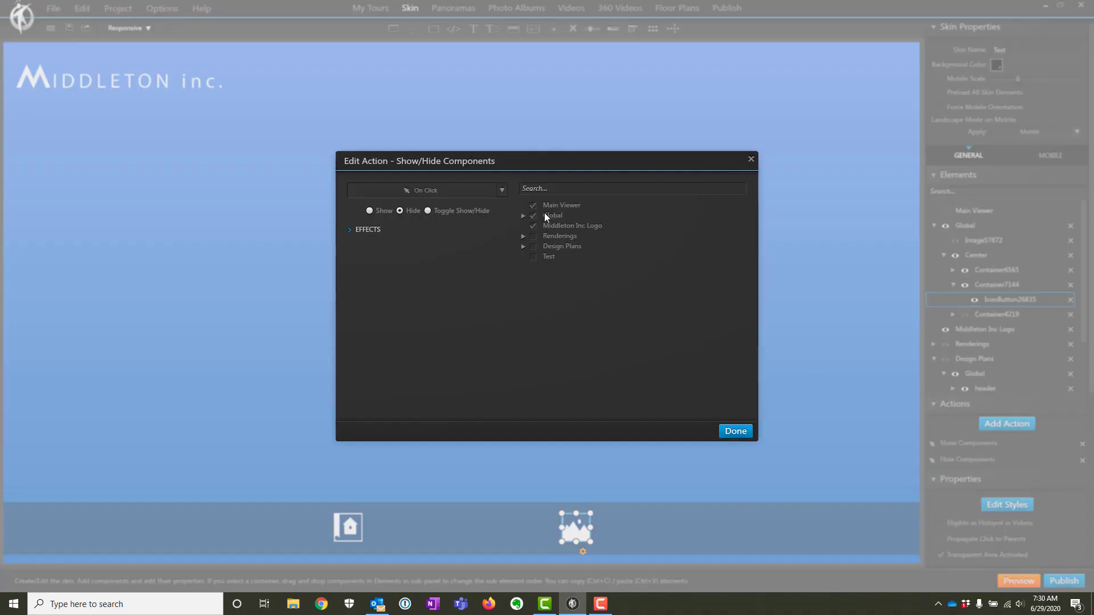
{"action": "left_click", "coordinate": [734, 432]}
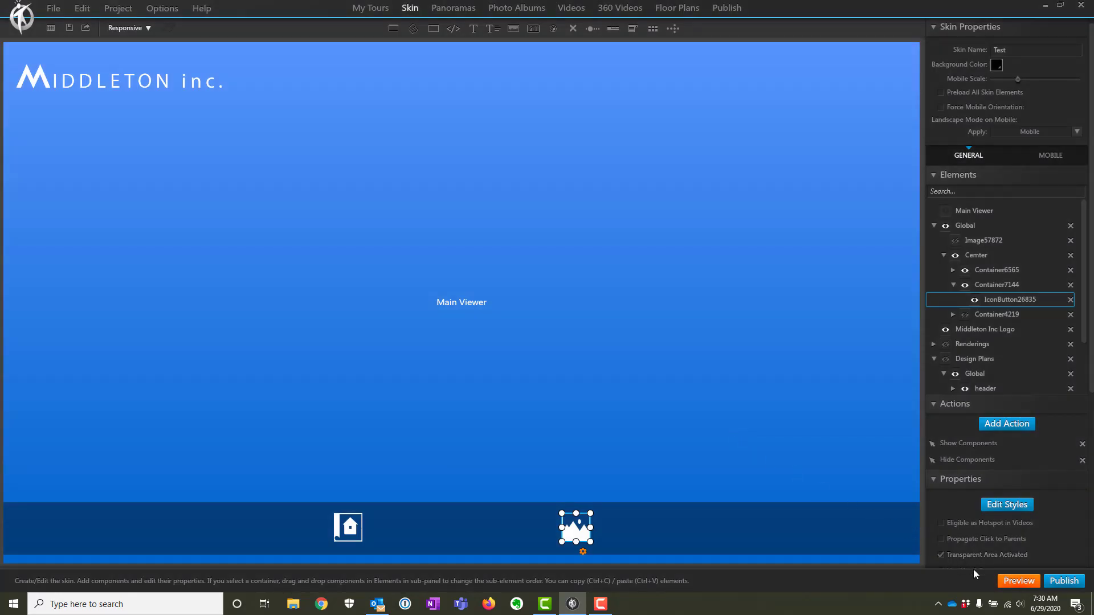
{"action": "left_click", "coordinate": [1012, 580]}
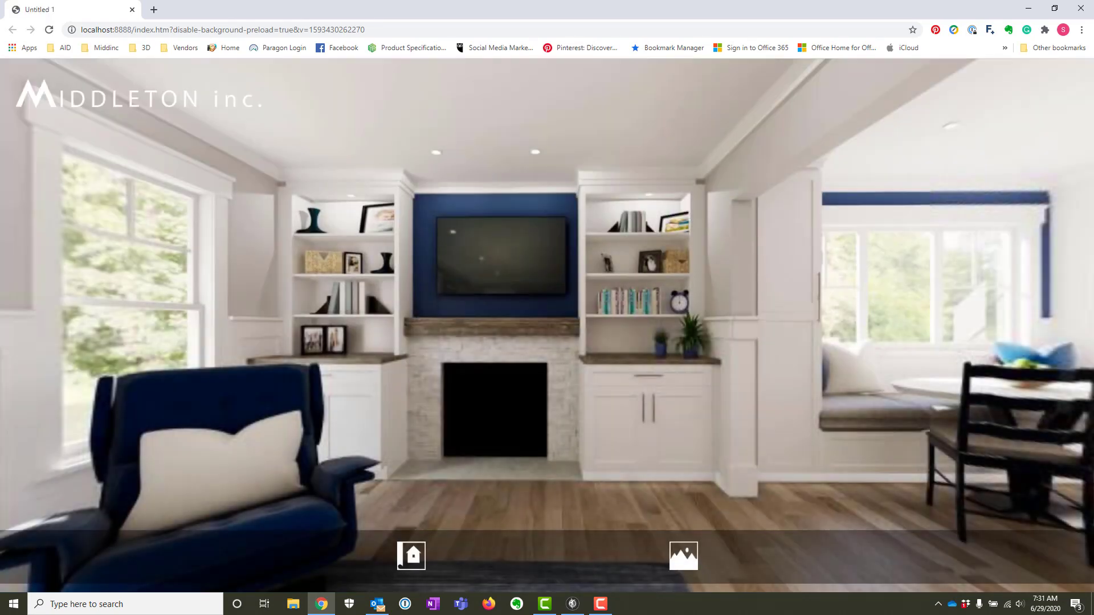
{"action": "left_click_drag", "start_coordinate": [731, 357], "coordinate": [350, 367]}
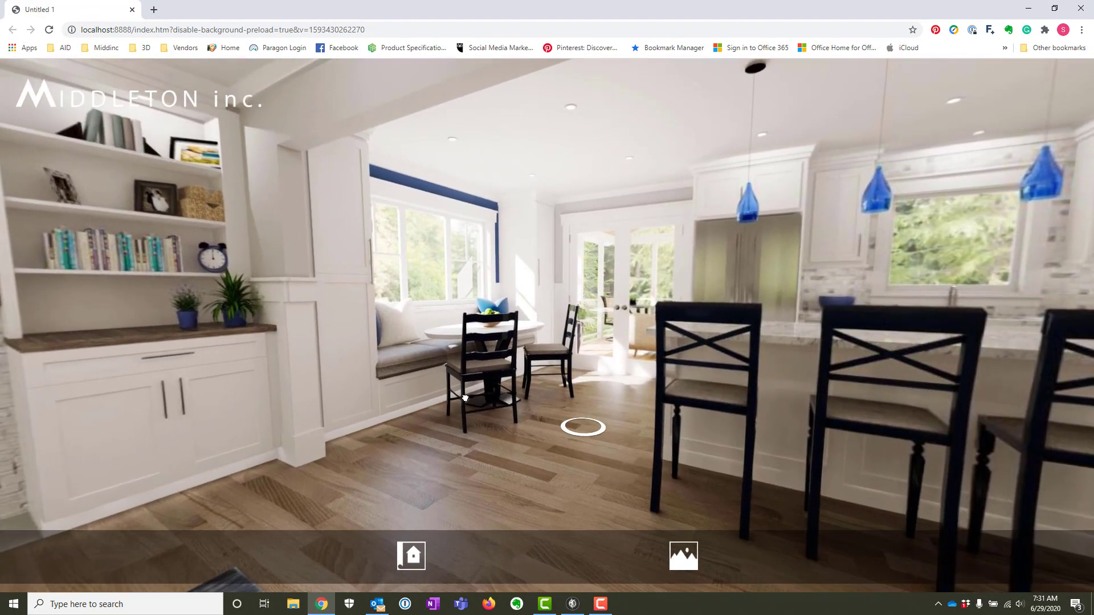
{"action": "left_click_drag", "start_coordinate": [465, 398], "coordinate": [627, 410]}
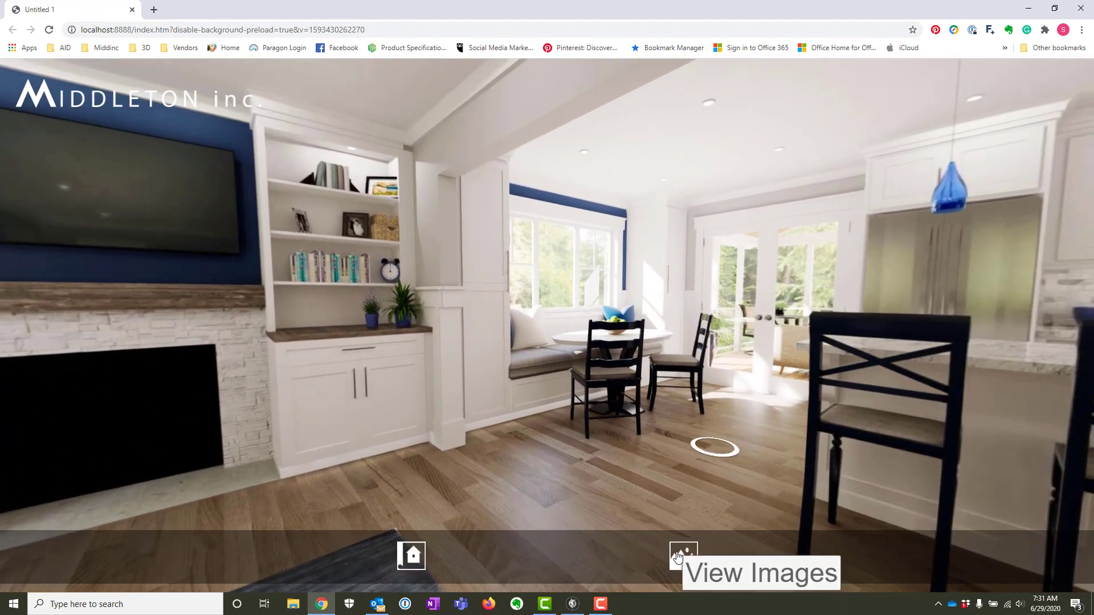
{"action": "left_click", "coordinate": [677, 557]}
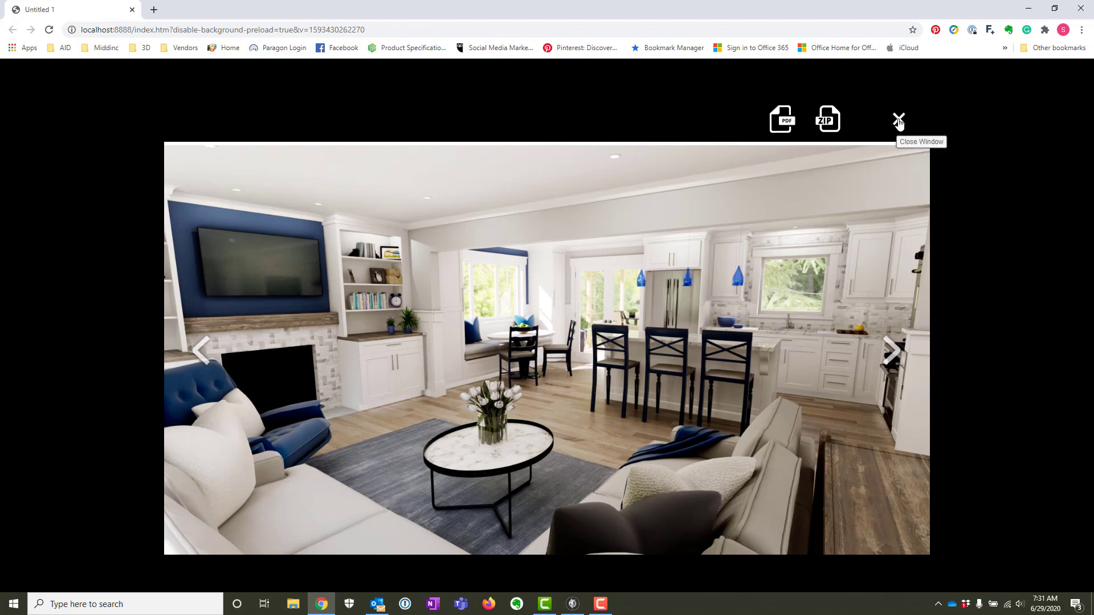
{"action": "left_click", "coordinate": [899, 121]}
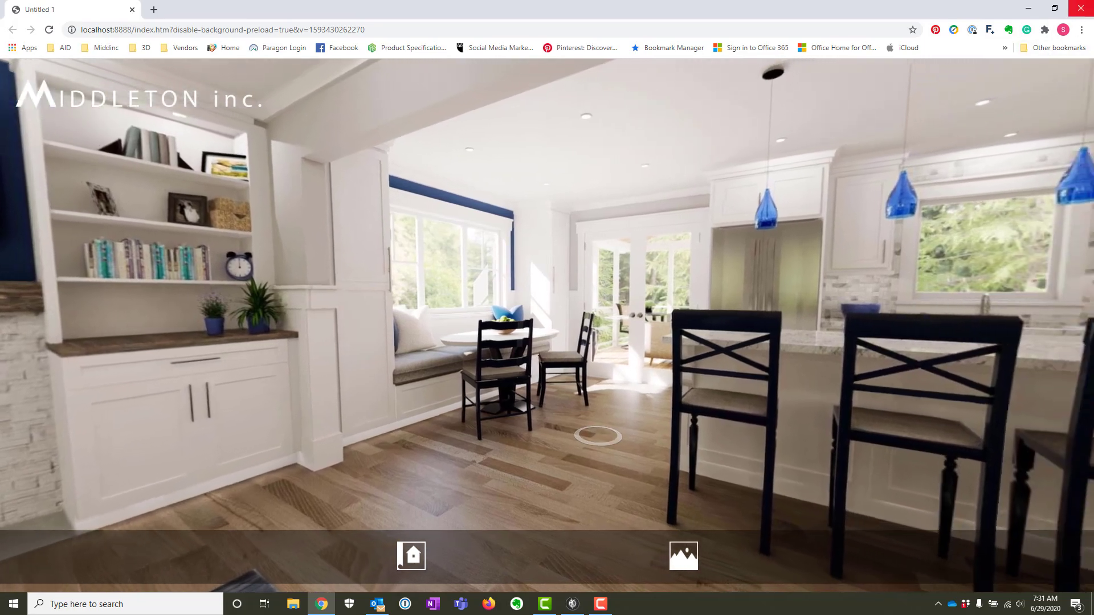
Close Chrome, show the Renderings popup on the canvas, and select its X close button
{"action": "left_click", "coordinate": [1082, 9]}
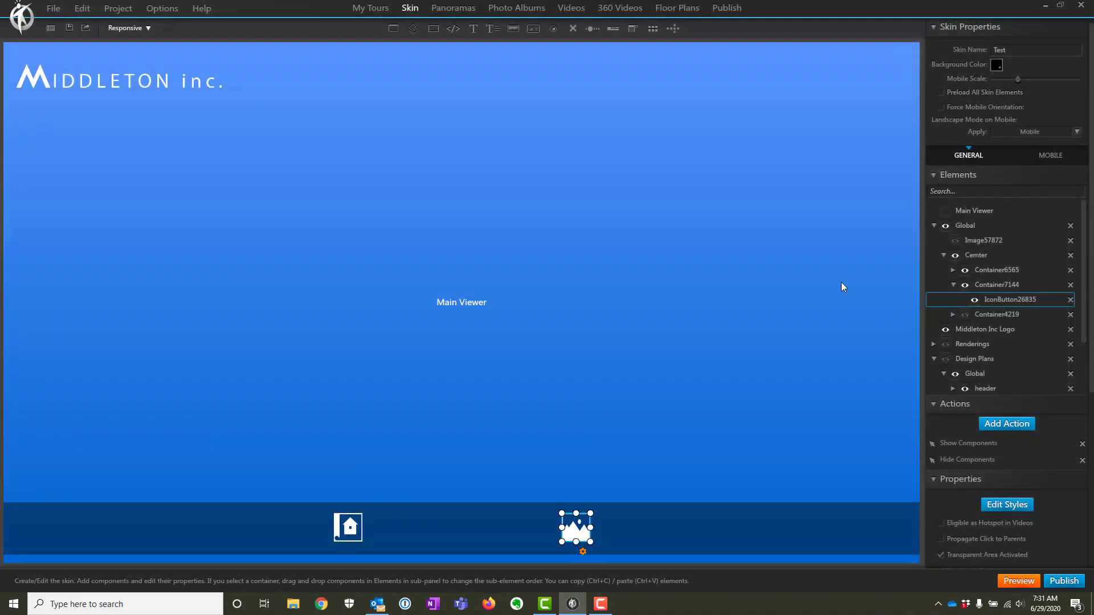
{"action": "scroll", "coordinate": [987, 350], "scroll_direction": "down", "scroll_amount": 1}
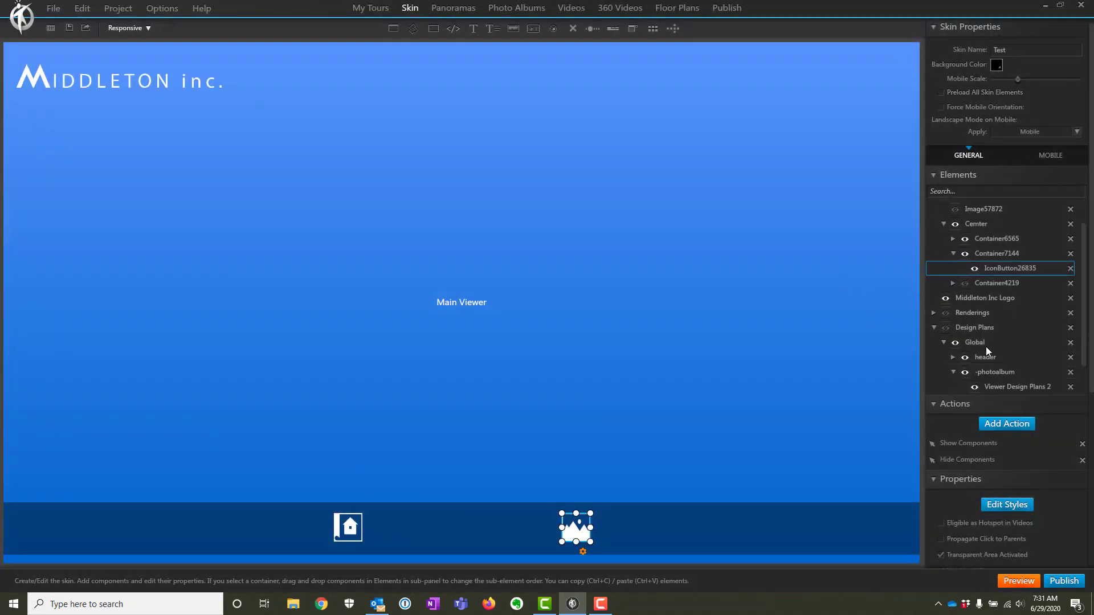
{"action": "left_click", "coordinate": [946, 314]}
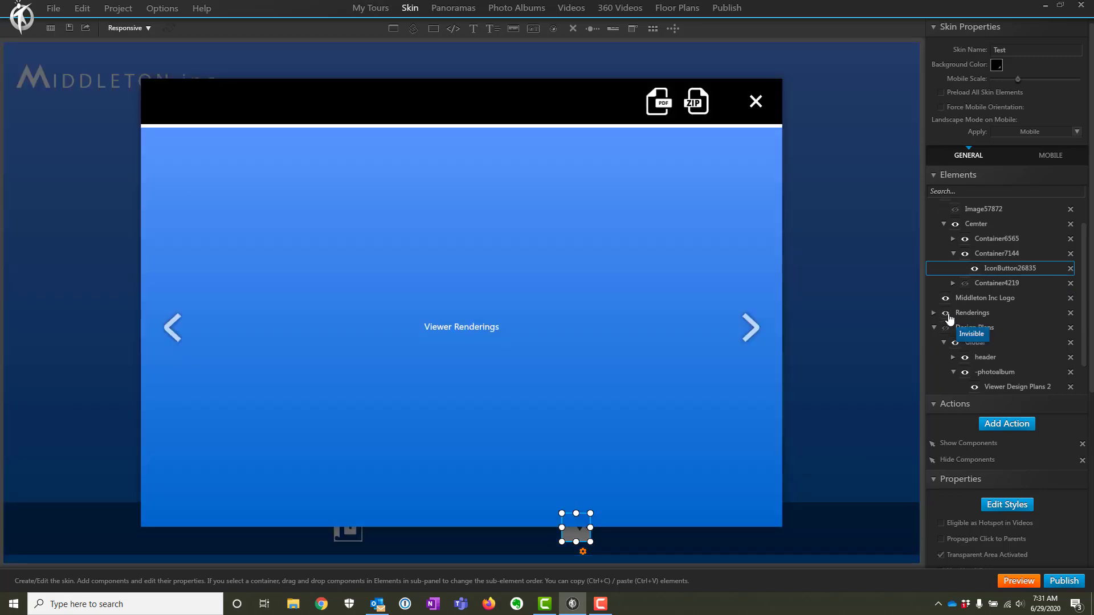
{"action": "left_click", "coordinate": [758, 107]}
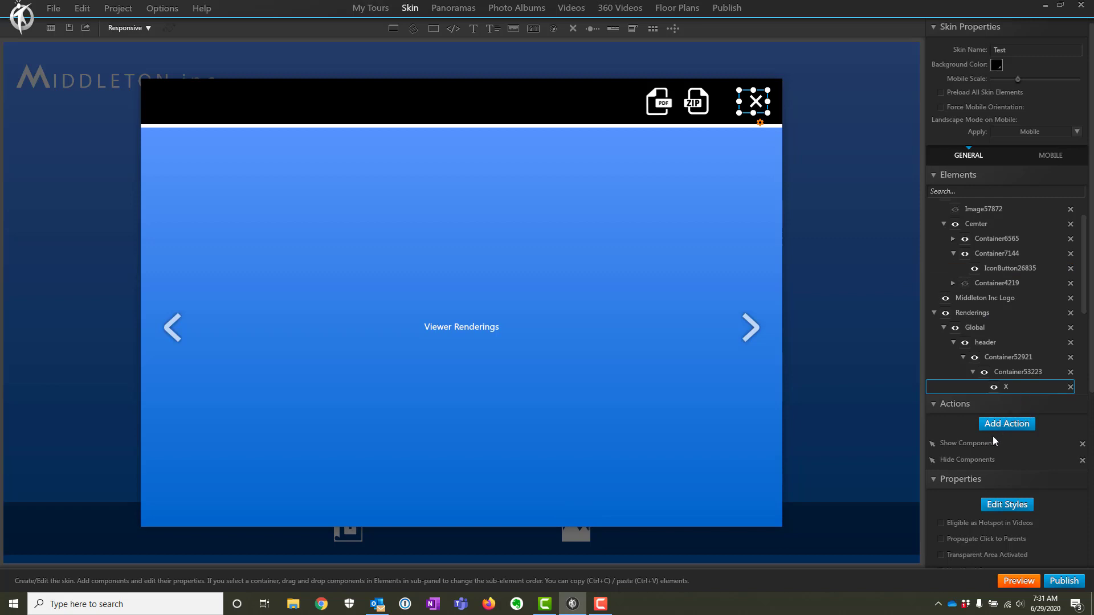
Check the close button's Show Components action and set its Hide Components action to hide Renderings
{"action": "left_click", "coordinate": [973, 446]}
{"action": "double_click", "coordinate": [976, 447]}
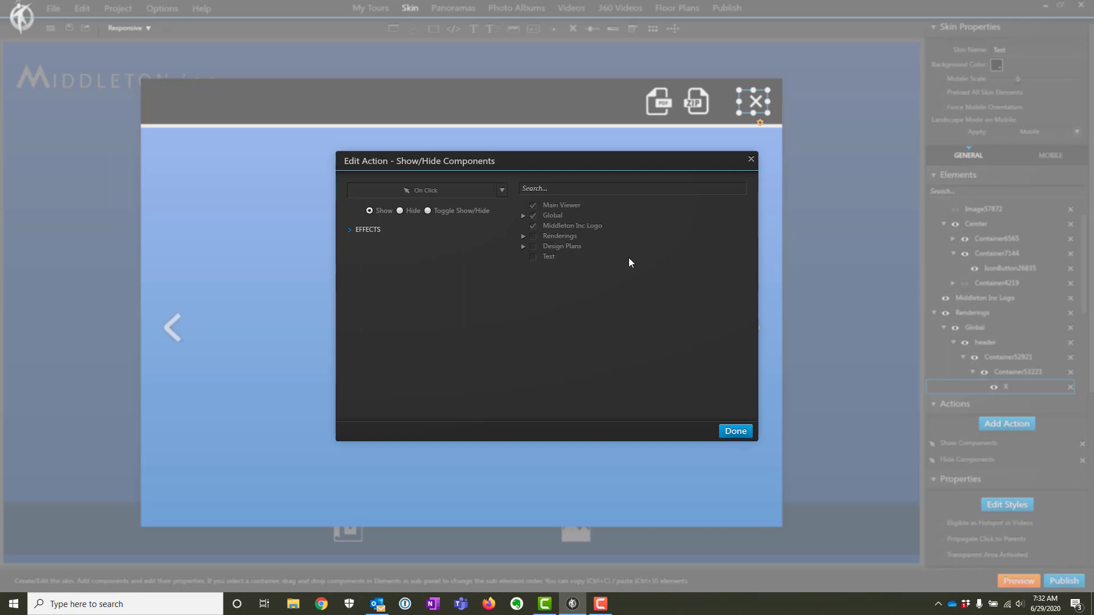
{"action": "left_click", "coordinate": [752, 162]}
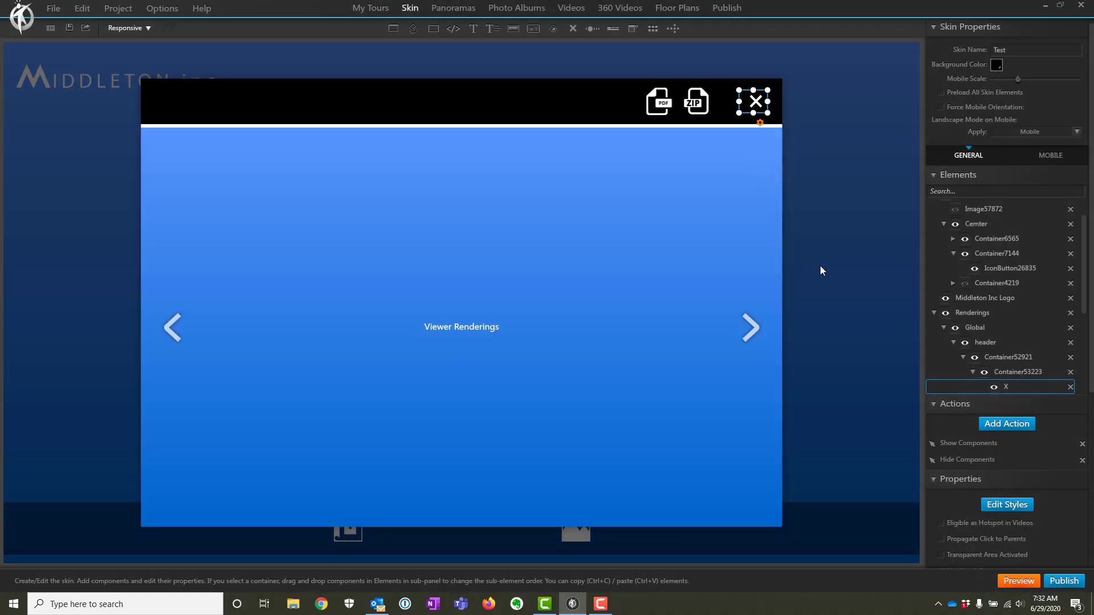
{"action": "double_click", "coordinate": [972, 461]}
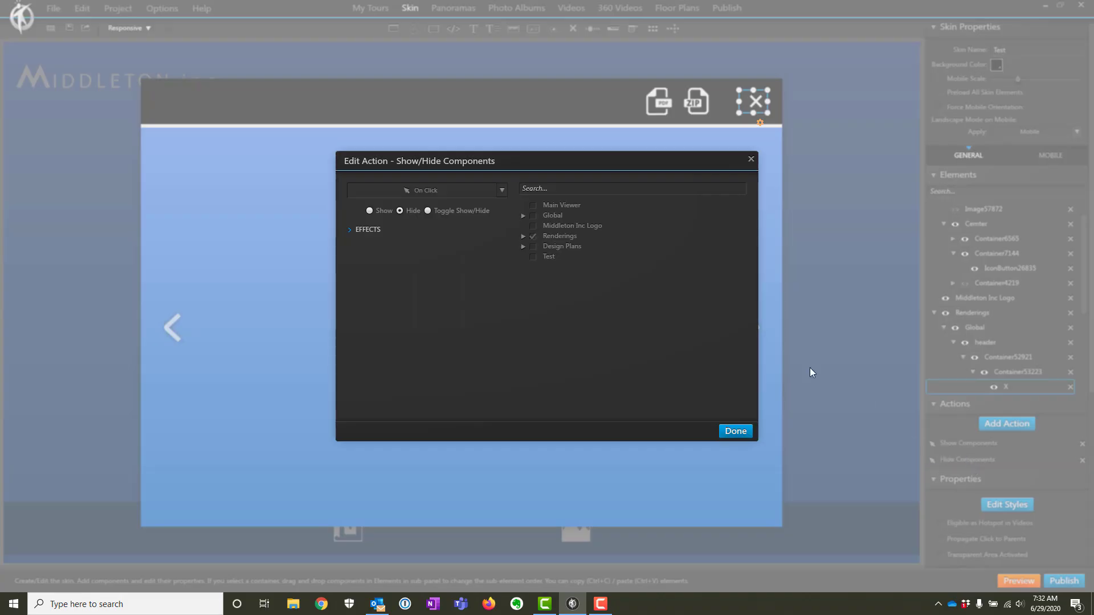
{"action": "left_click", "coordinate": [732, 430]}
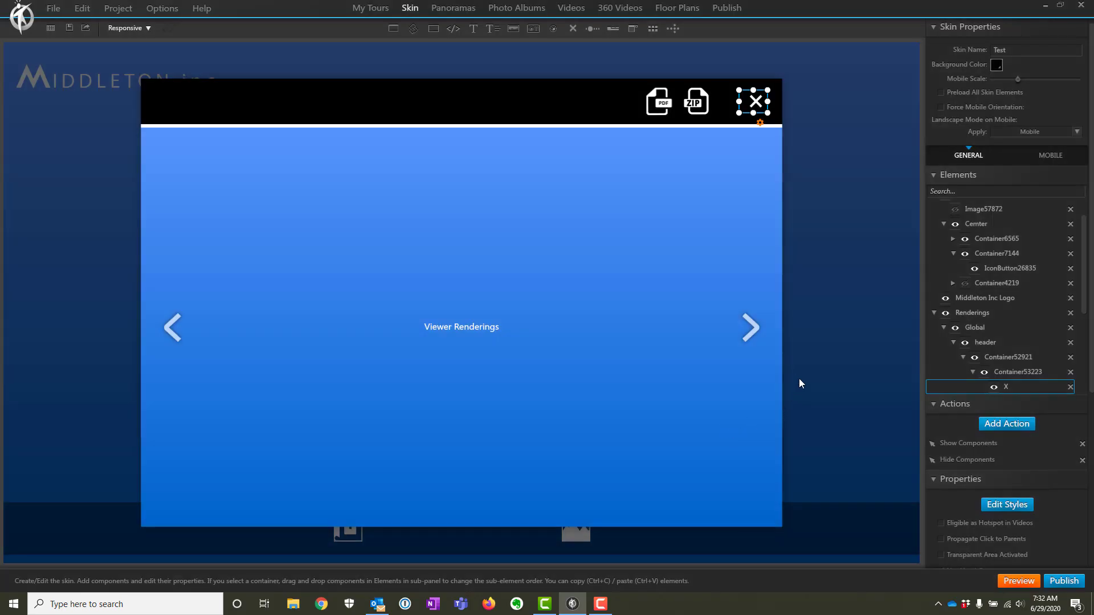
{"action": "left_click", "coordinate": [804, 371]}
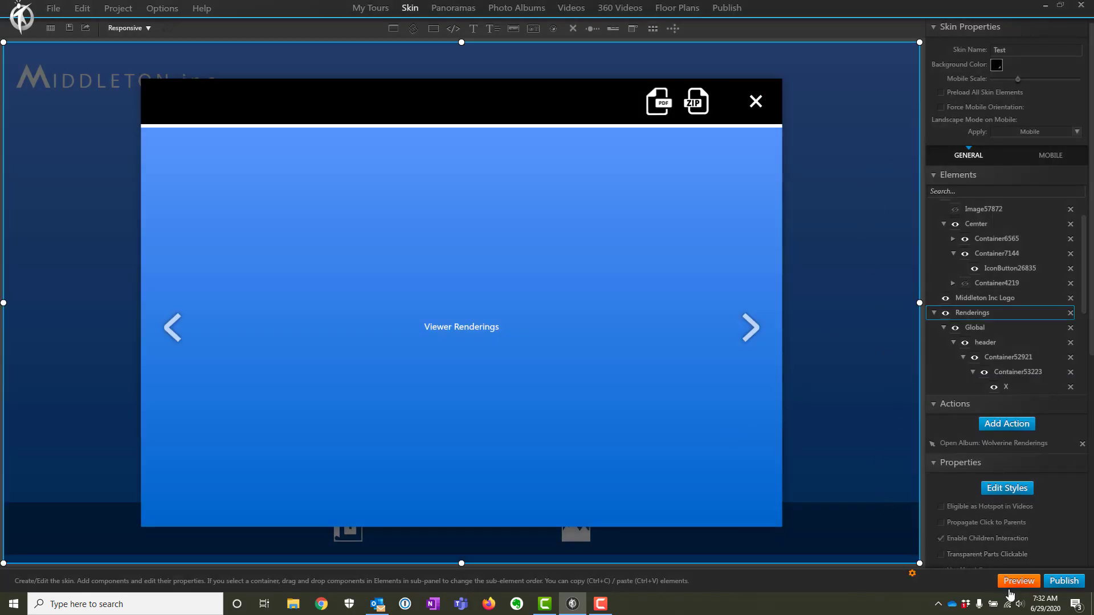
Preview the tour in Chrome and close the Renderings popup that appears over it
{"action": "left_click", "coordinate": [1020, 581]}
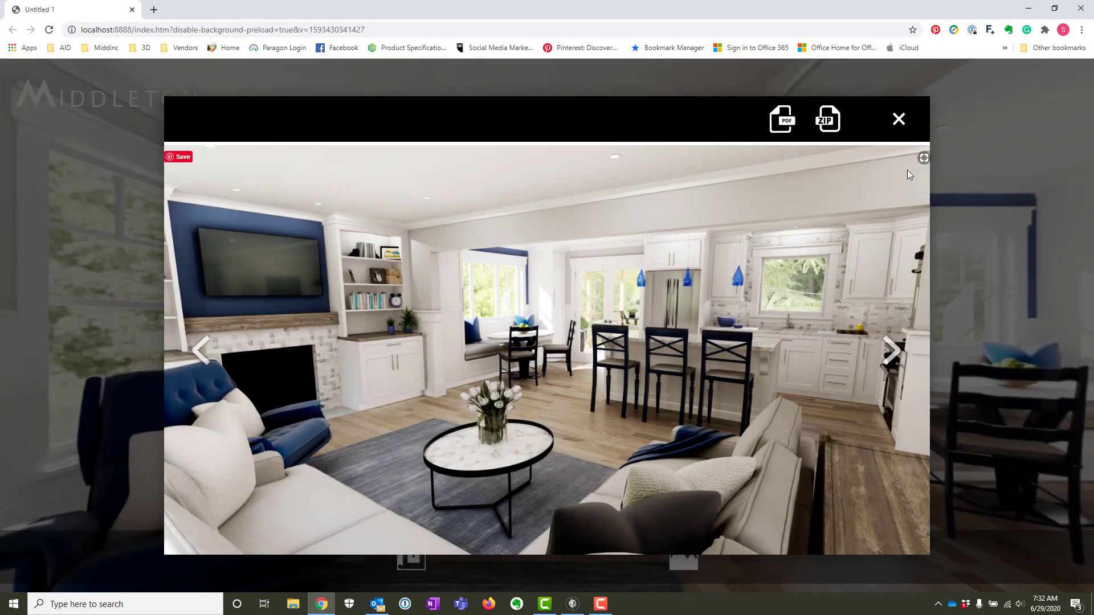
{"action": "left_click", "coordinate": [899, 120]}
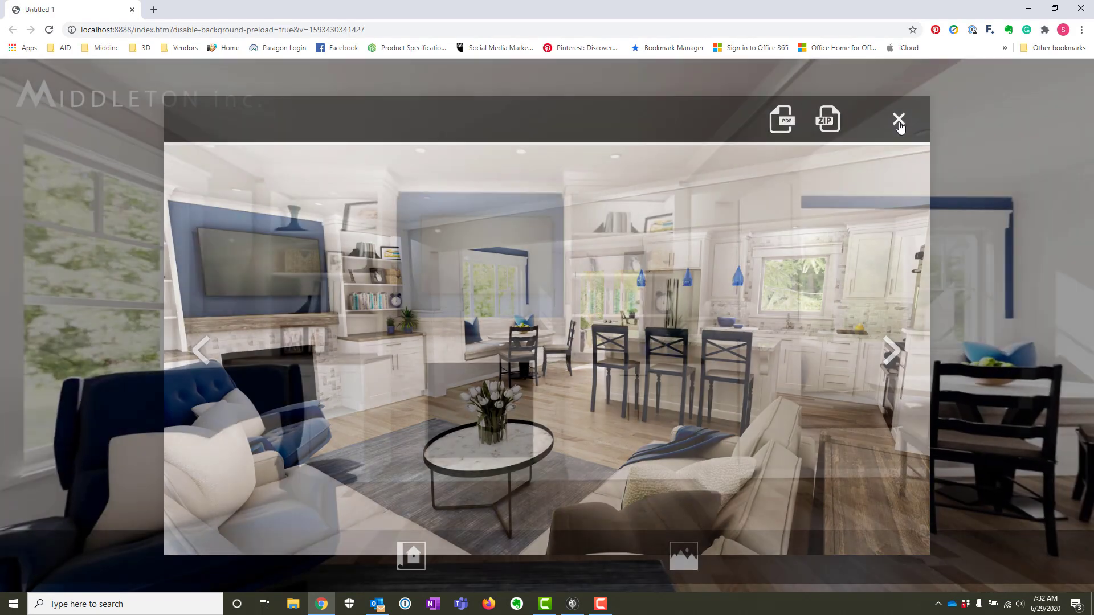
Close the preview, hide the Renderings popup, and start adding an action to the gallery button
{"action": "left_click", "coordinate": [1071, 12]}
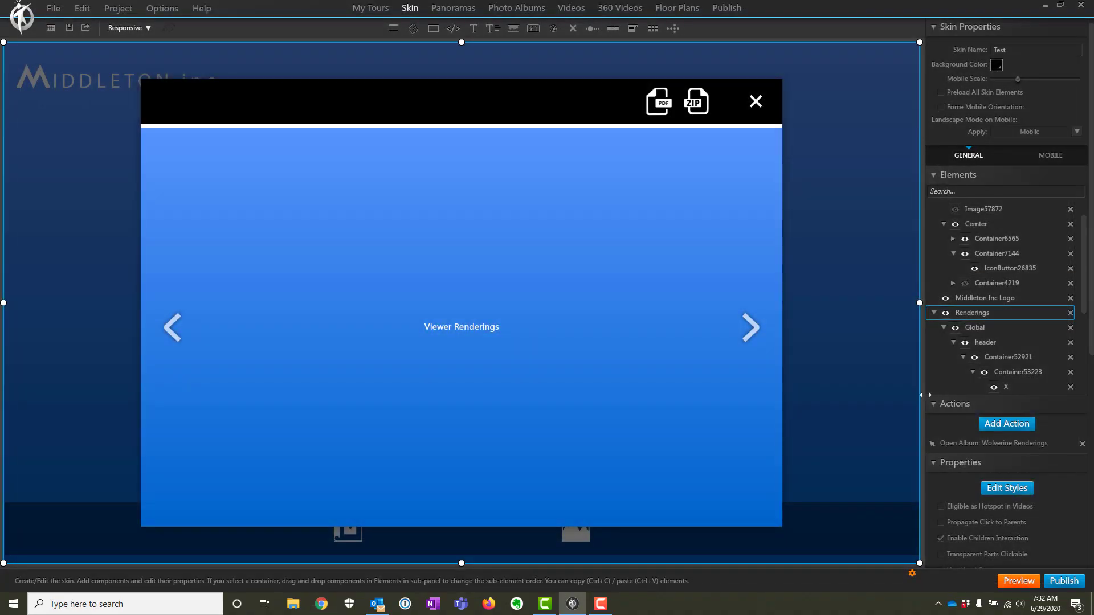
{"action": "left_click", "coordinate": [946, 313]}
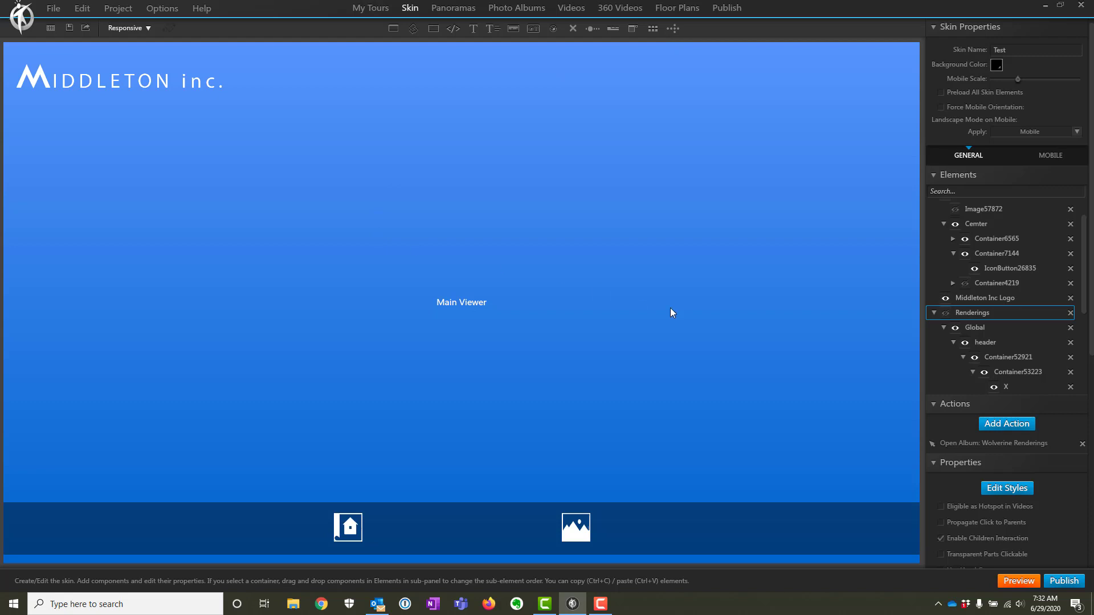
{"action": "left_click", "coordinate": [572, 533]}
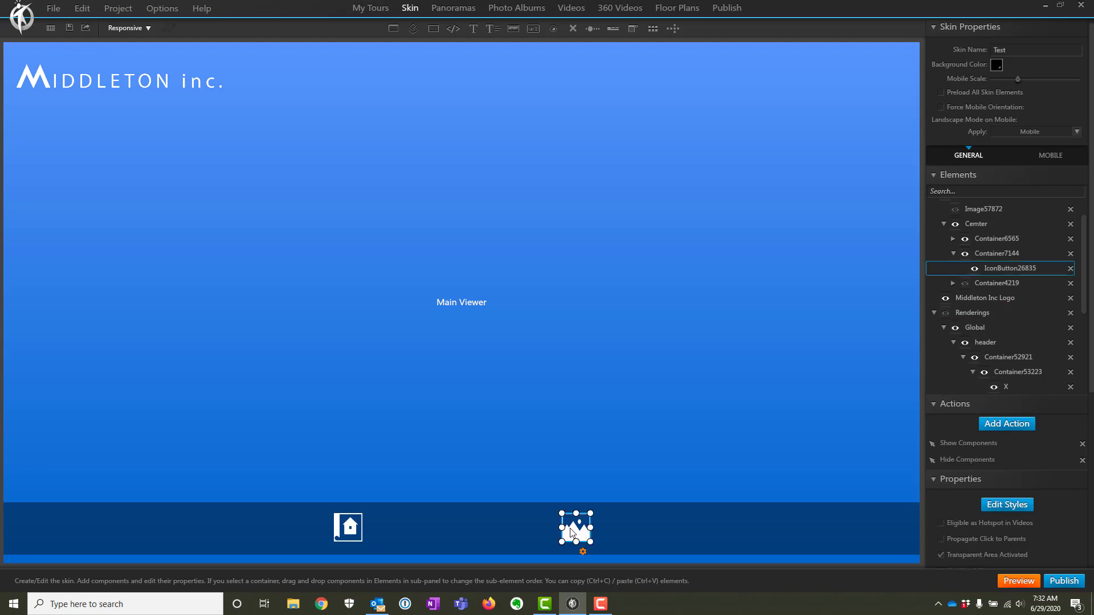
{"action": "left_click", "coordinate": [957, 462]}
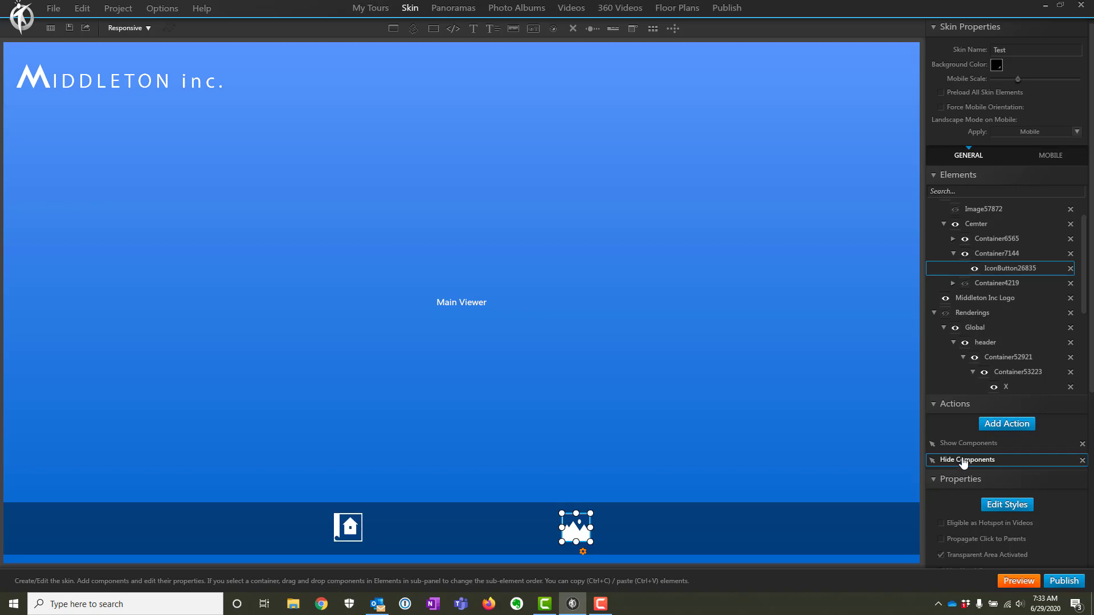
{"action": "left_click", "coordinate": [1005, 424]}
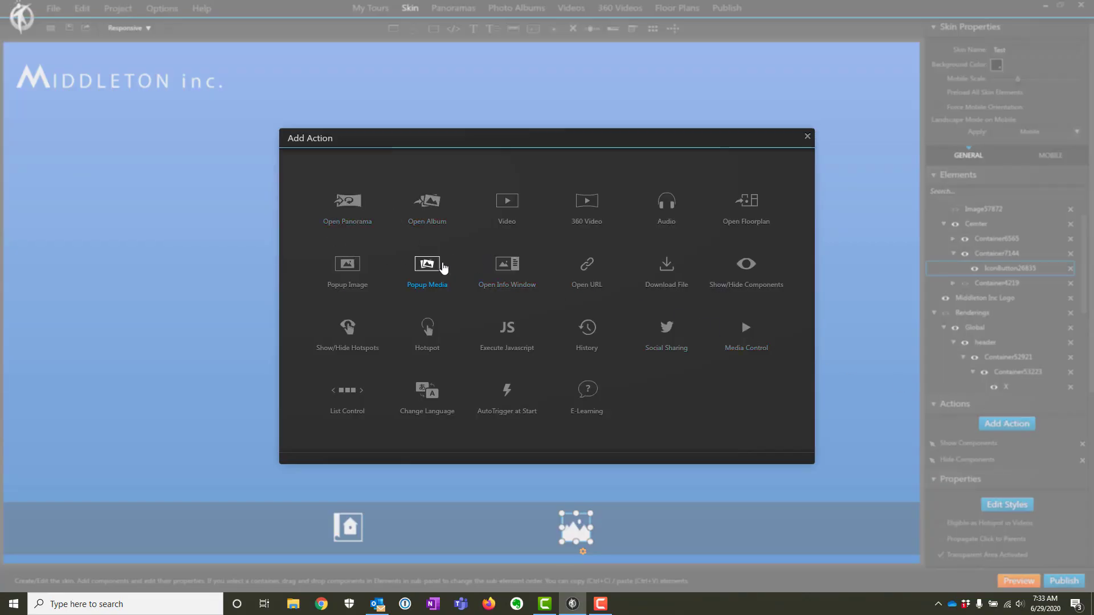
Add a Popup Media action showing the Wolverine Renderings album to the gallery button
{"action": "left_click", "coordinate": [441, 269]}
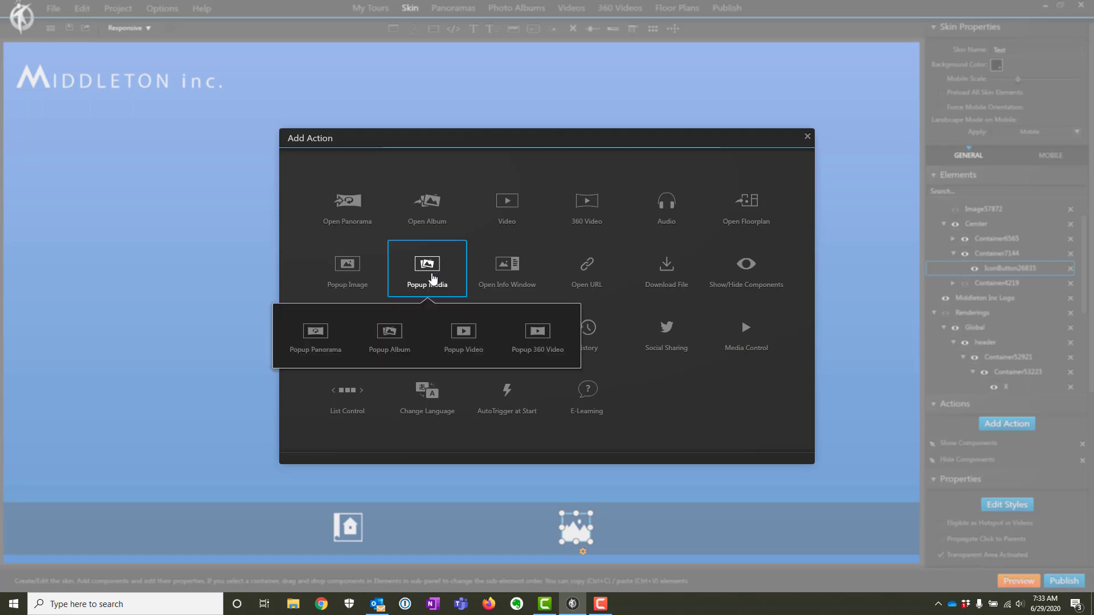
{"action": "left_click", "coordinate": [402, 334]}
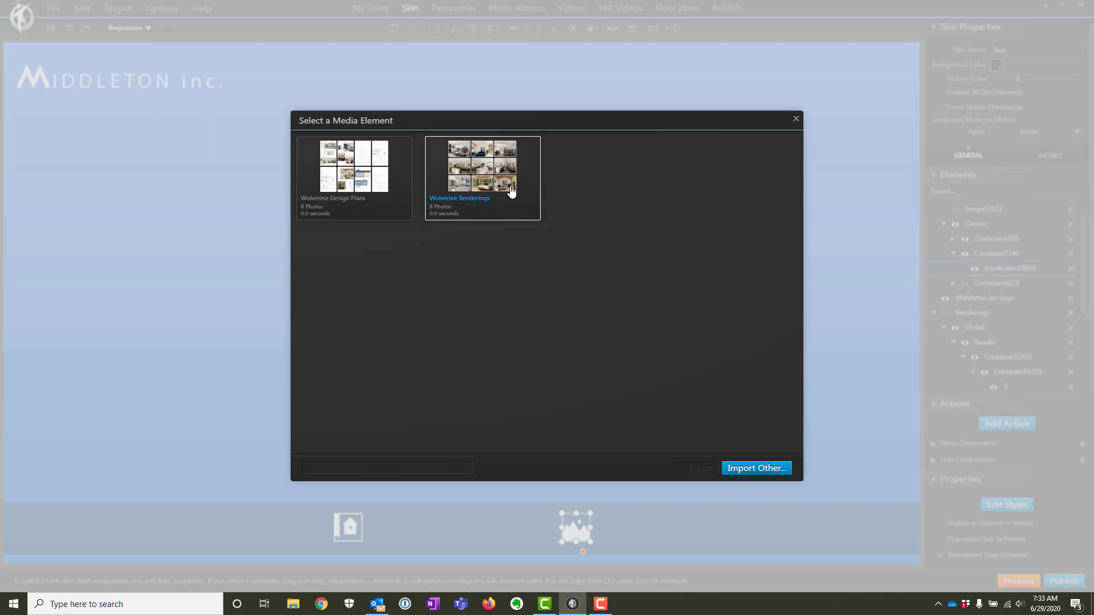
{"action": "left_click", "coordinate": [459, 169]}
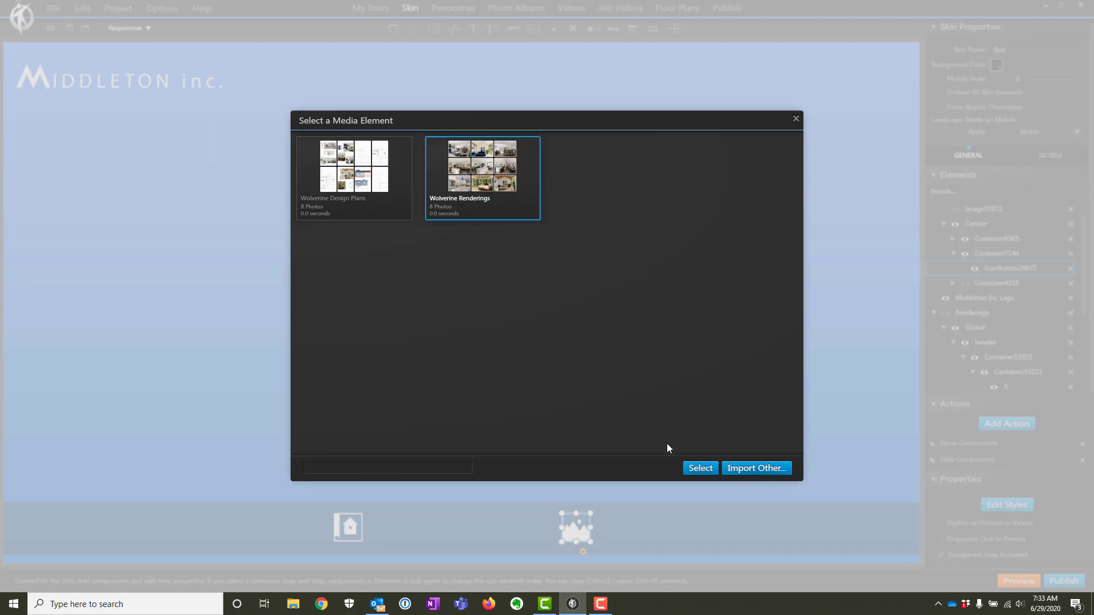
{"action": "left_click", "coordinate": [698, 472]}
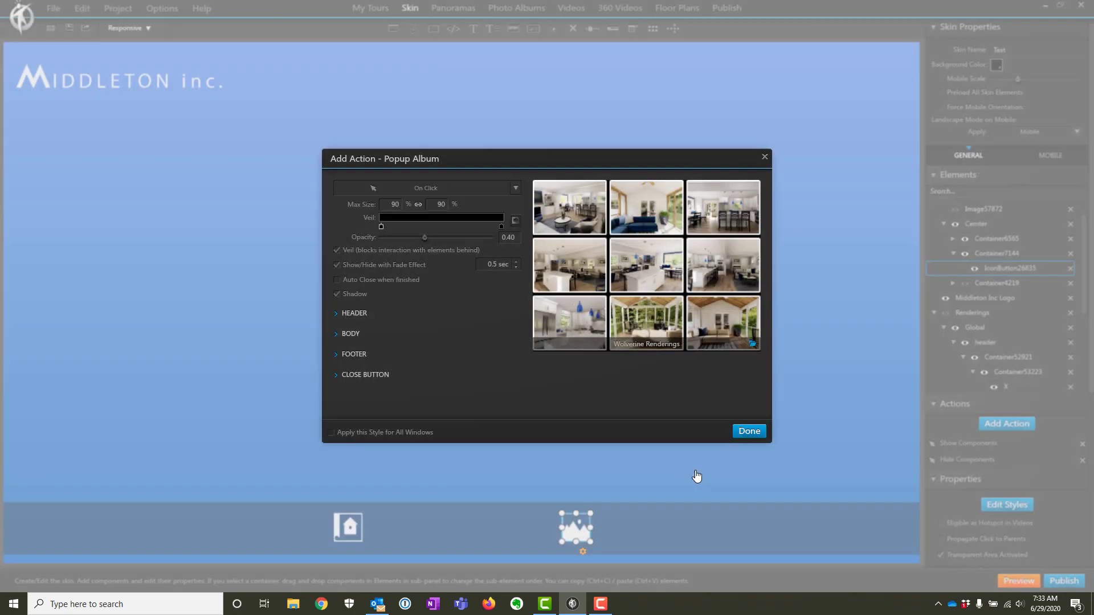
{"action": "left_click", "coordinate": [758, 433]}
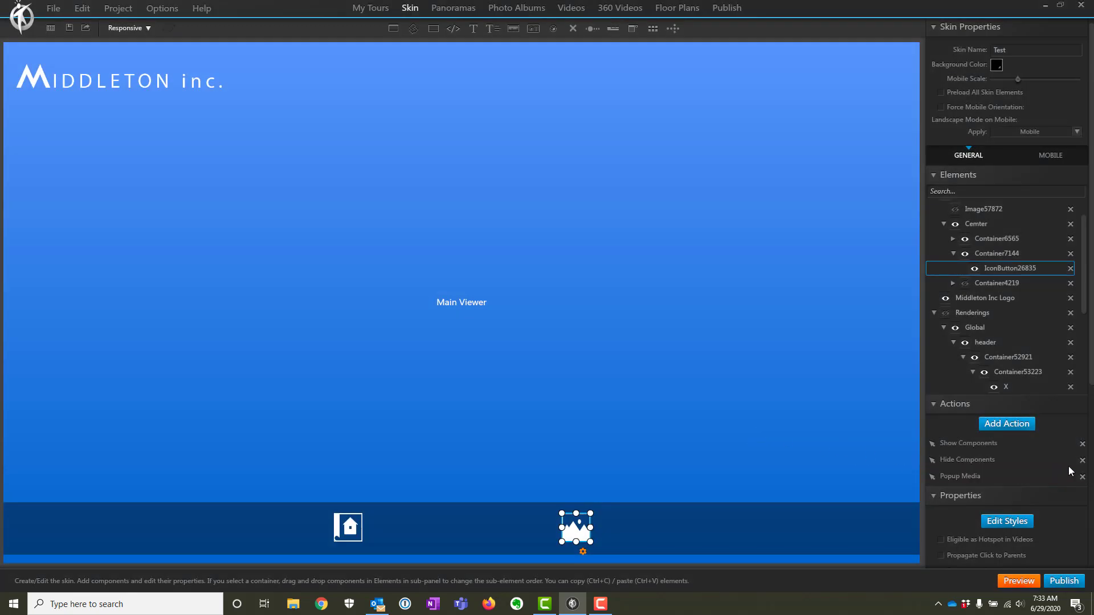
Delete the Hide Components and new Popup Media actions, then preview the tour from the Main Viewer
{"action": "left_click", "coordinate": [1083, 461]}
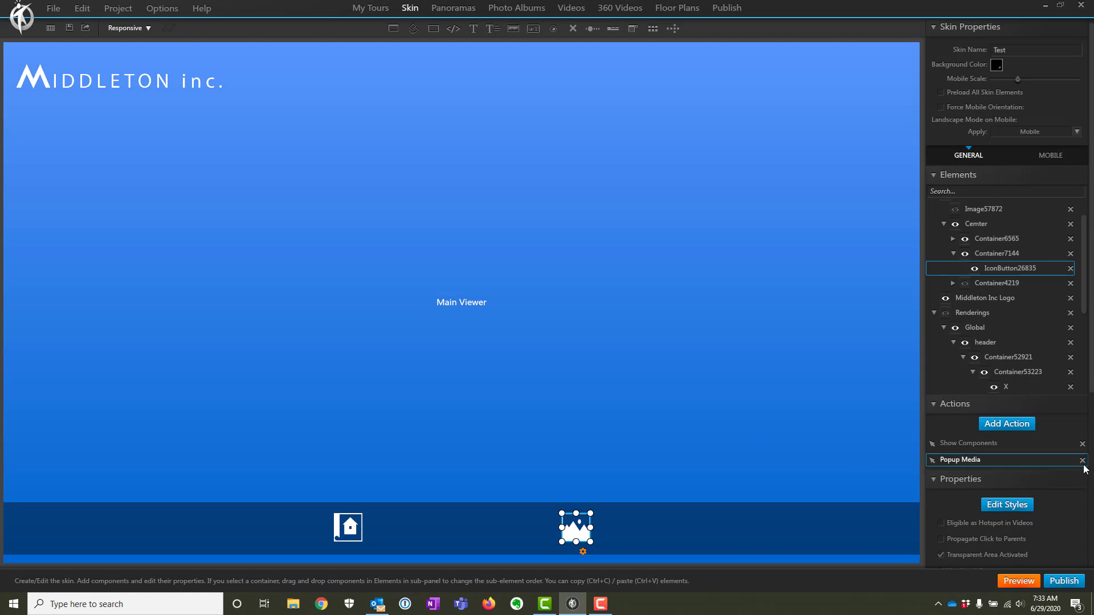
{"action": "left_click", "coordinate": [1083, 460]}
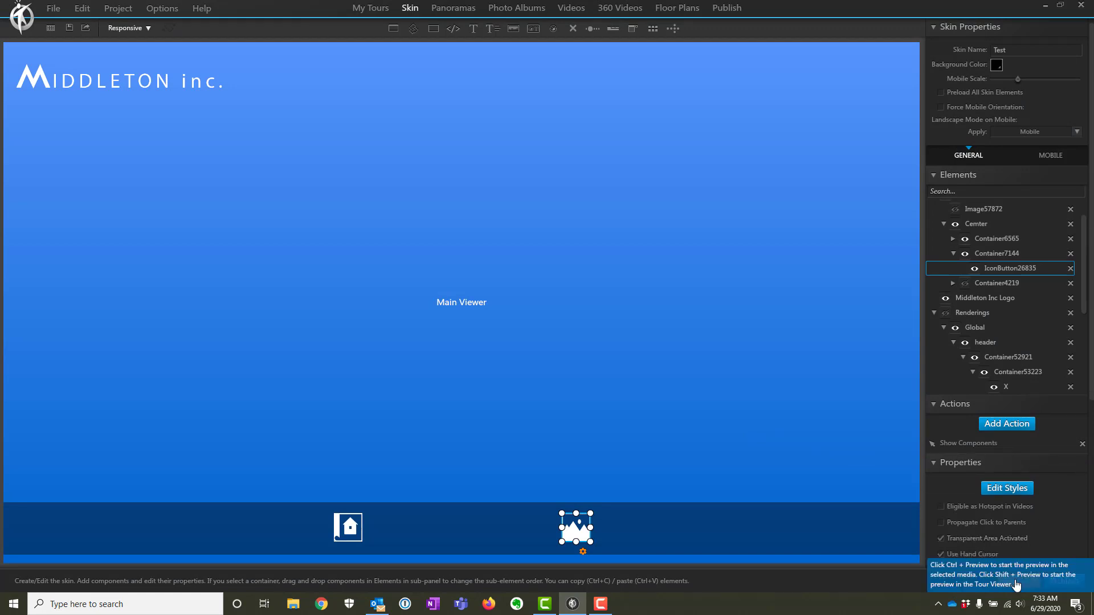
{"action": "left_click", "coordinate": [805, 473]}
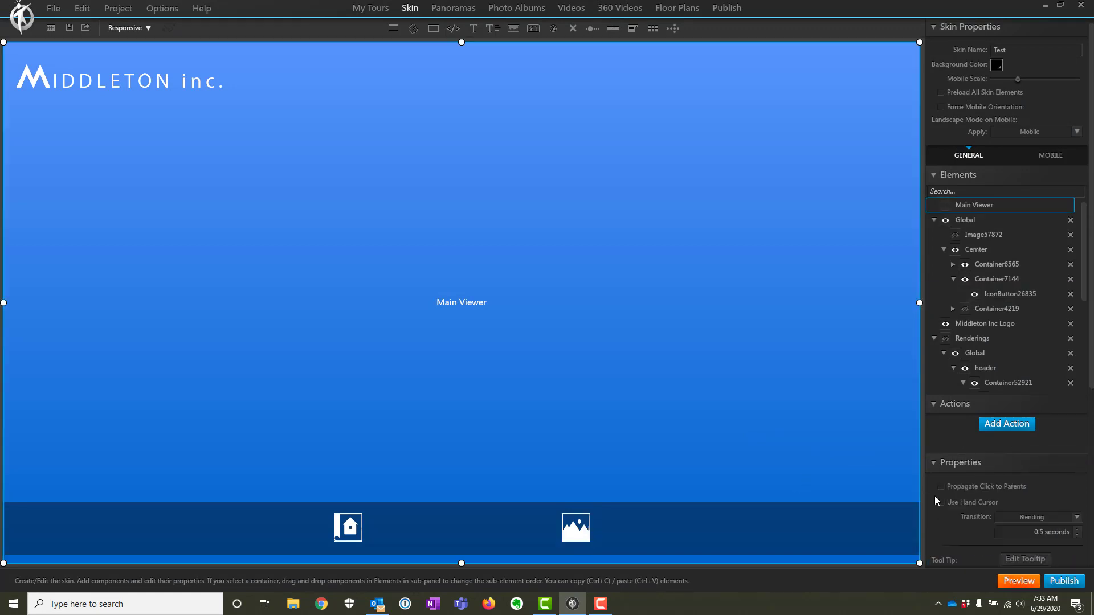
{"action": "left_click", "coordinate": [1013, 581]}
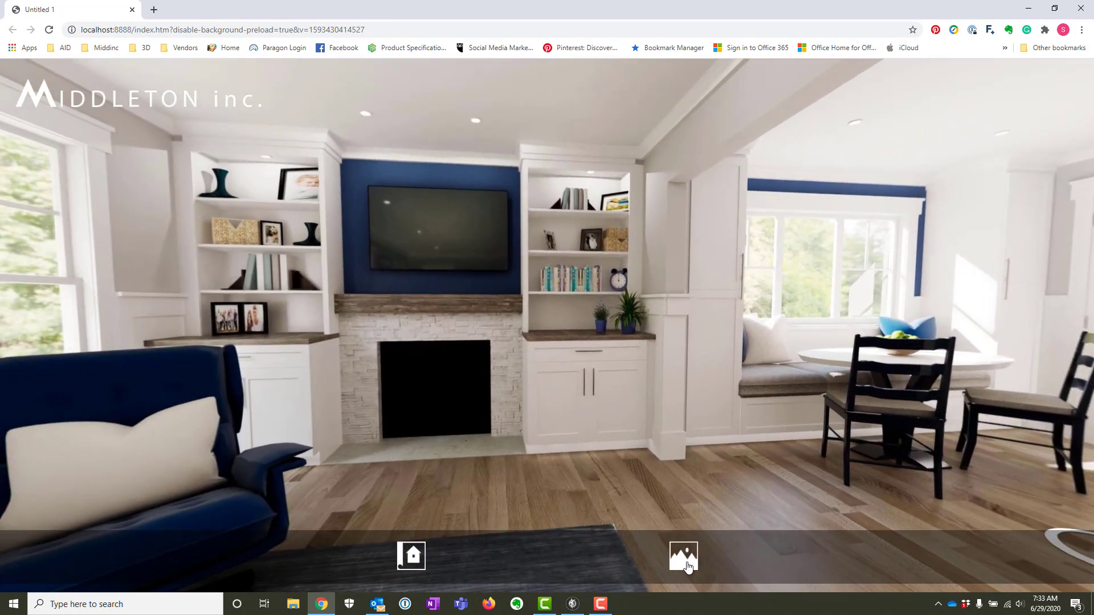
Open the image gallery popup from the image icon, close it, and close the preview window
{"action": "left_click", "coordinate": [684, 557]}
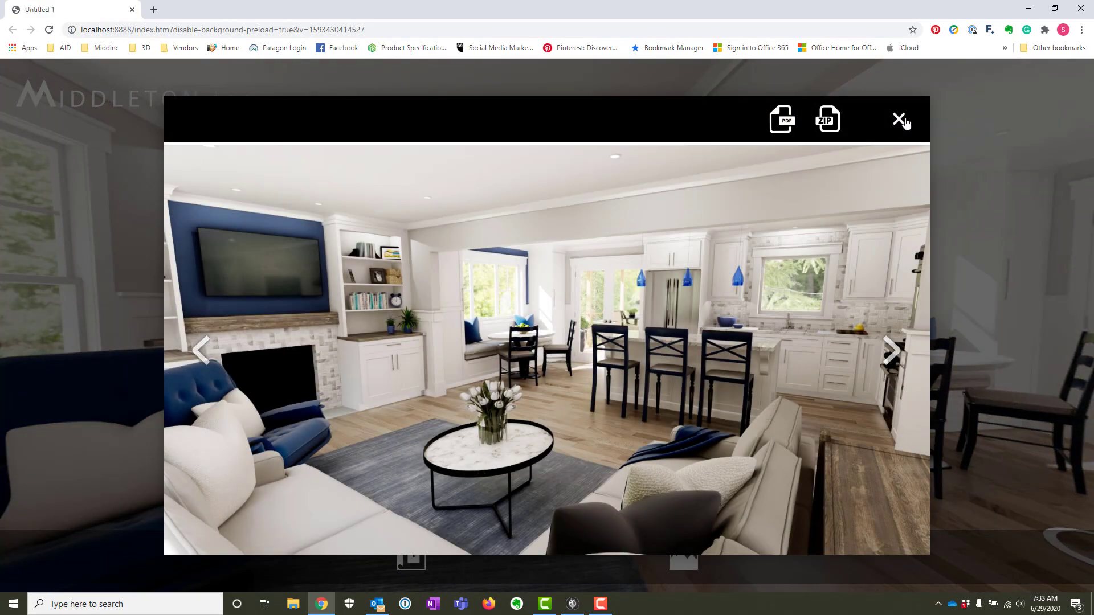
{"action": "left_click", "coordinate": [899, 119]}
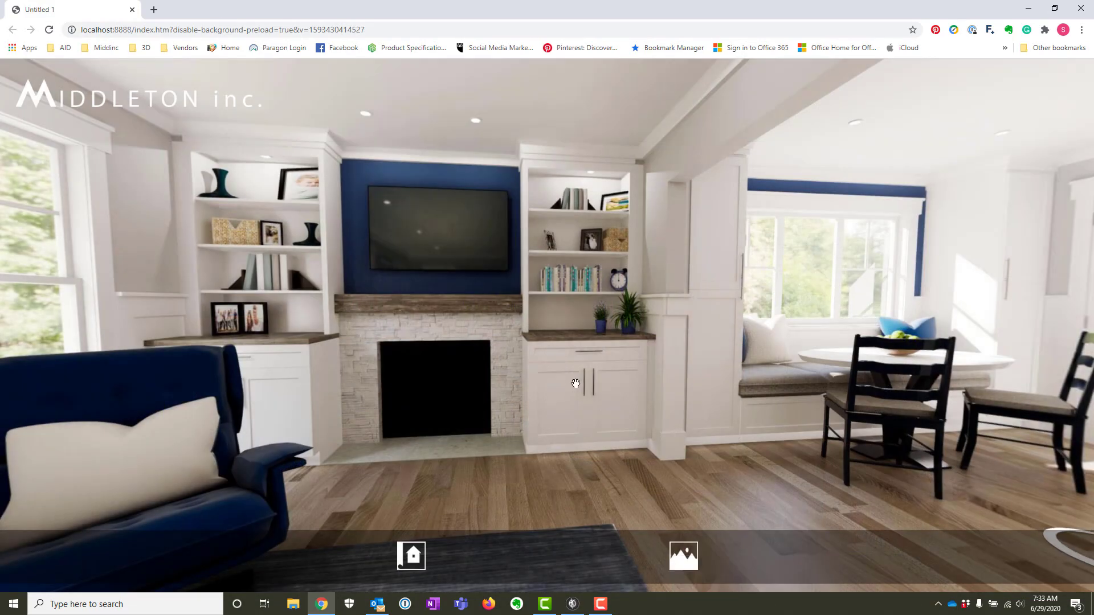
{"action": "left_click", "coordinate": [1081, 8]}
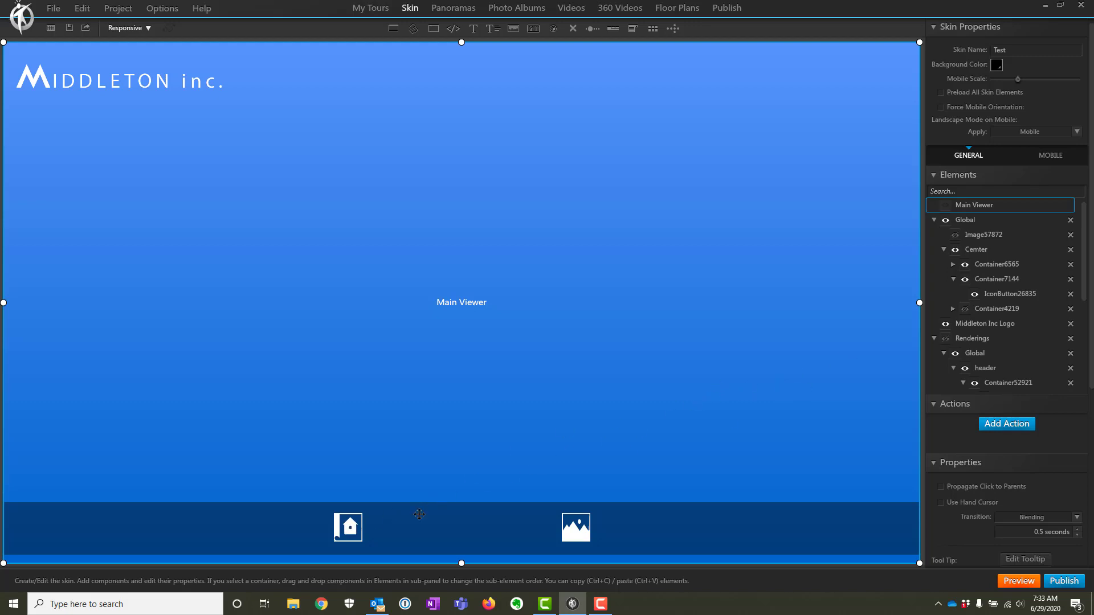
Collapse Global and Renderings, make the Design Plans popup visible, and select its PDF button
{"action": "left_click", "coordinate": [338, 532]}
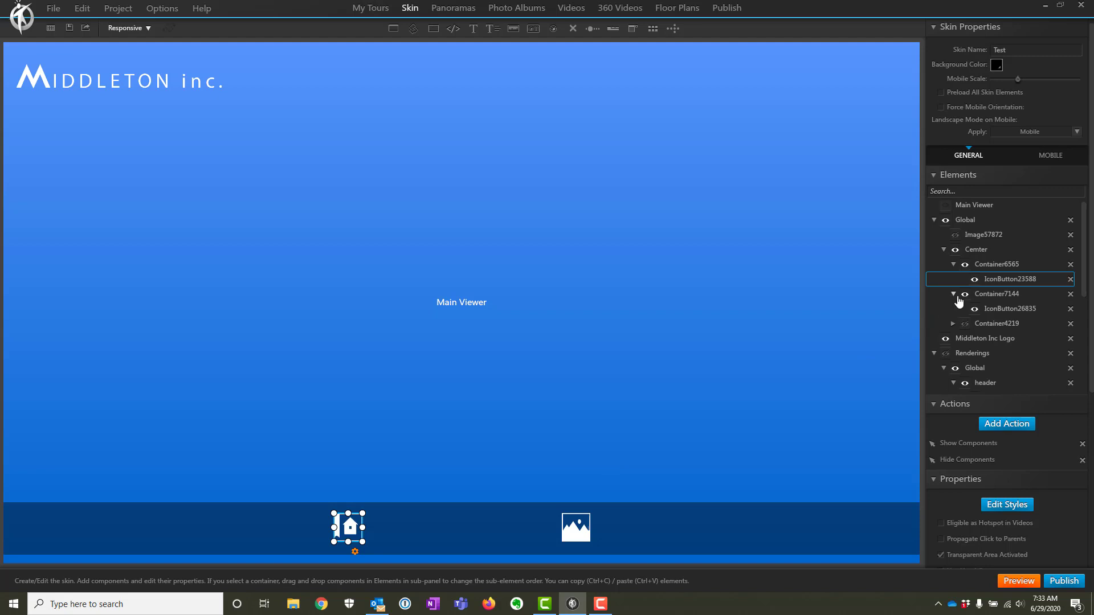
{"action": "scroll", "coordinate": [995, 293], "scroll_direction": "up", "scroll_amount": 1}
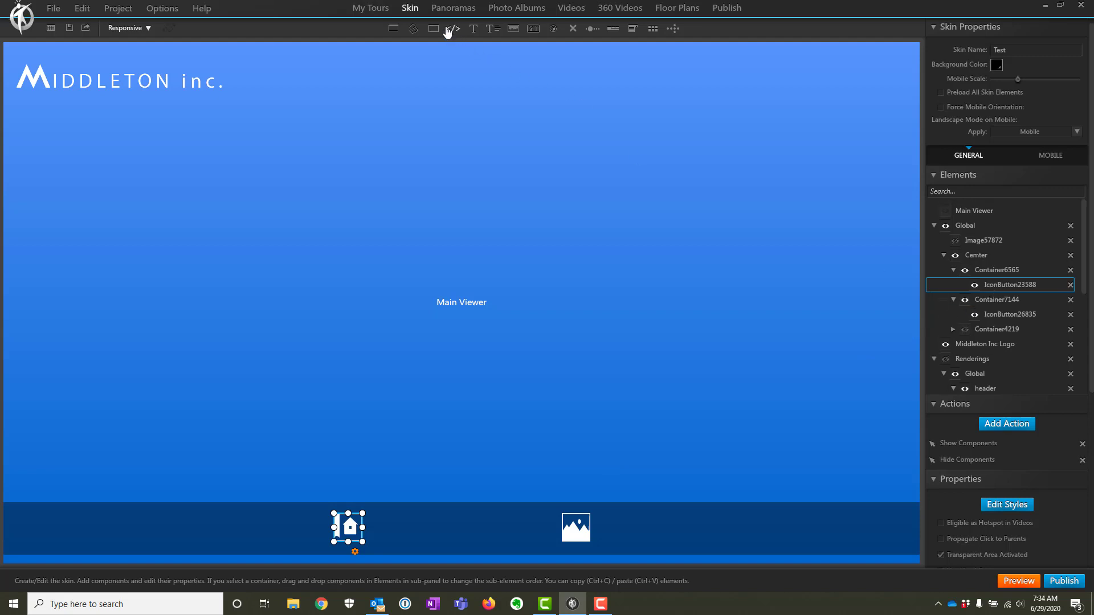
{"action": "left_click", "coordinate": [934, 226]}
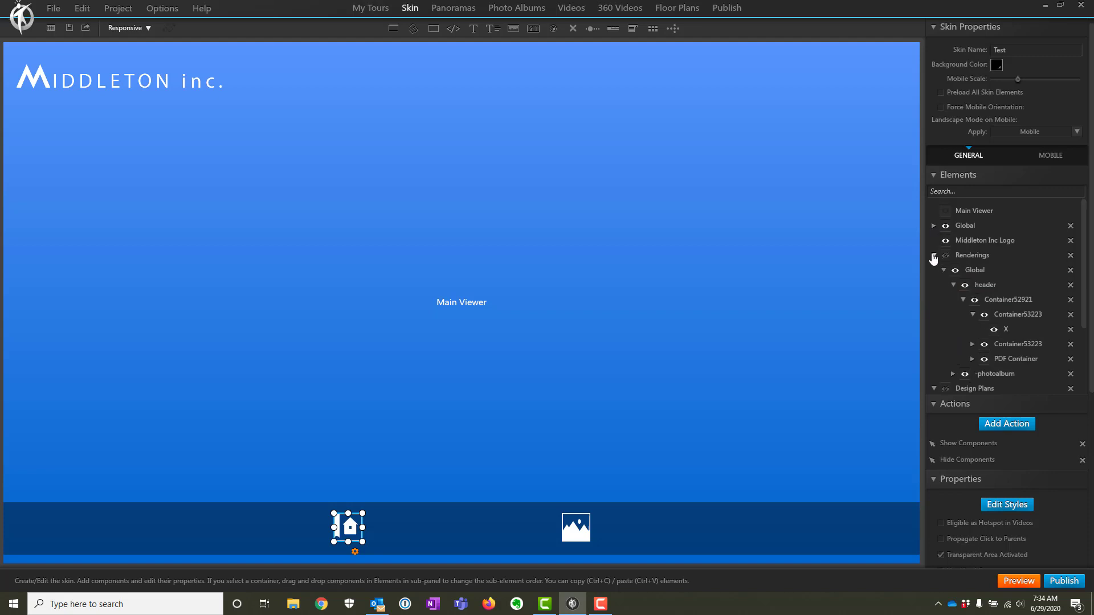
{"action": "left_click", "coordinate": [933, 255]}
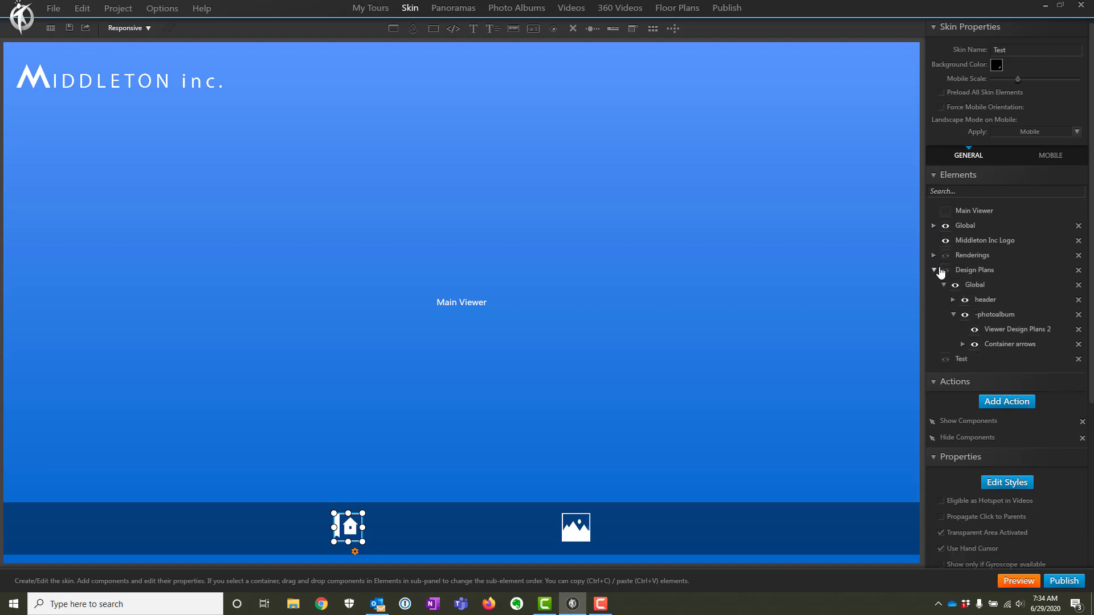
{"action": "left_click", "coordinate": [974, 270]}
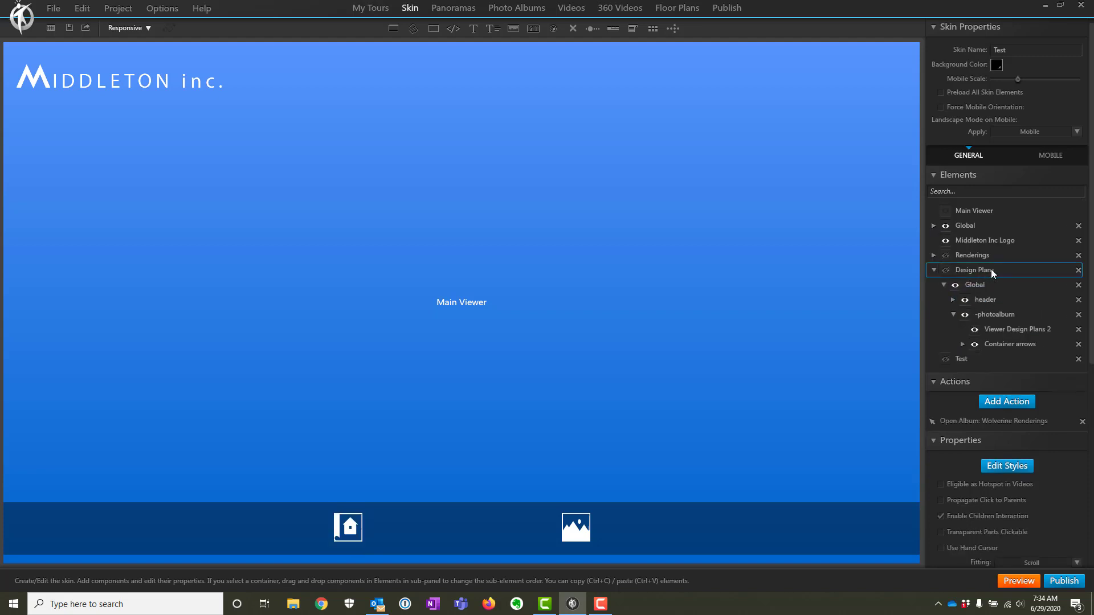
{"action": "left_click", "coordinate": [945, 271]}
{"action": "left_click", "coordinate": [698, 98]}
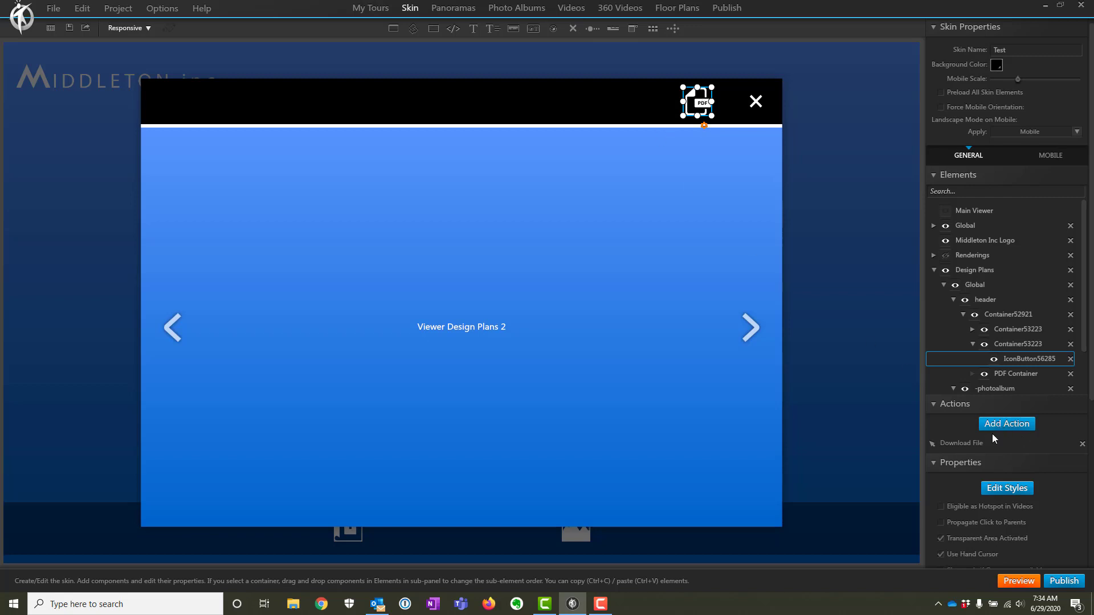
{"action": "left_click", "coordinate": [1007, 425]}
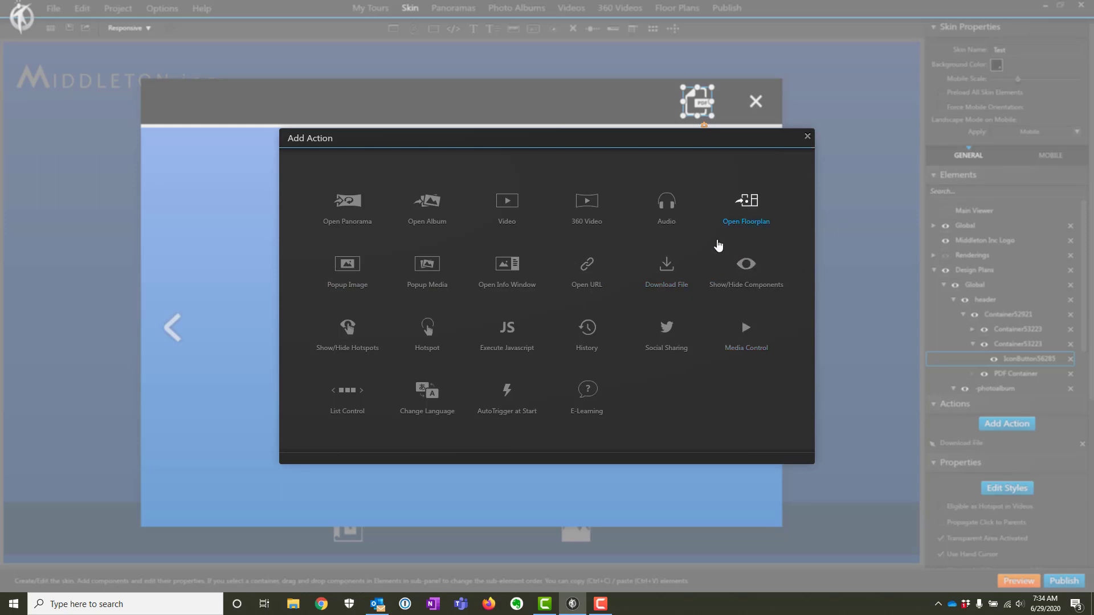
{"action": "left_click", "coordinate": [673, 290]}
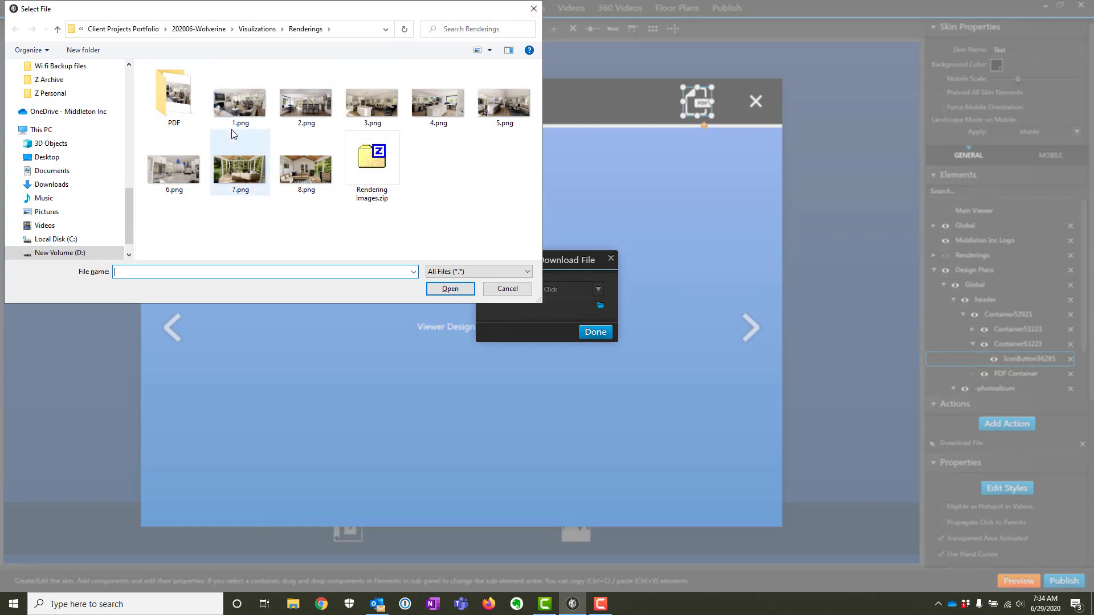
{"action": "left_click", "coordinate": [534, 9]}
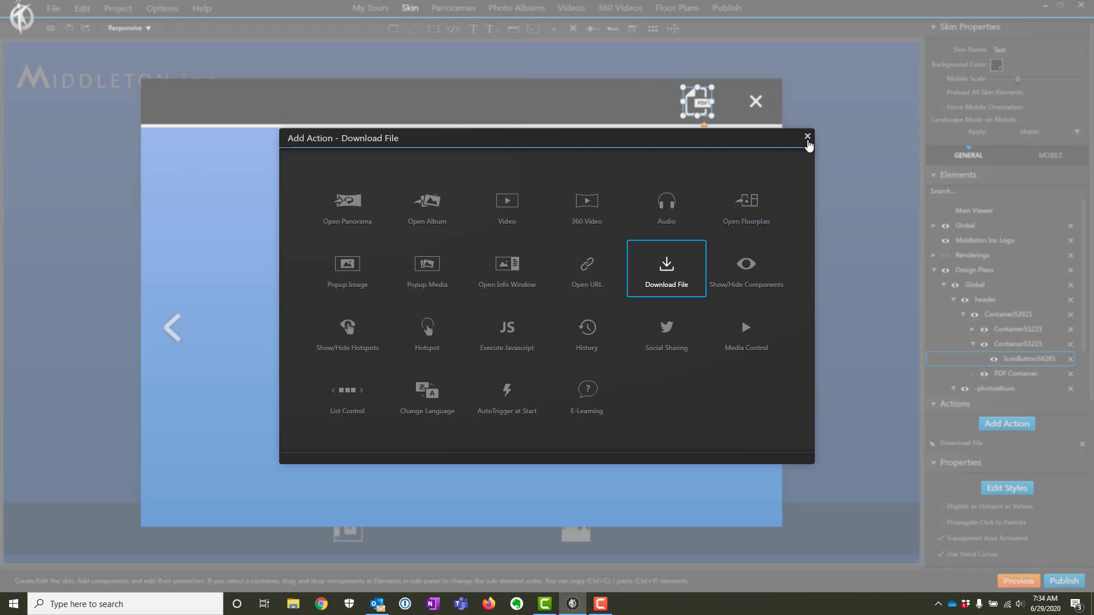
{"action": "left_click", "coordinate": [808, 136]}
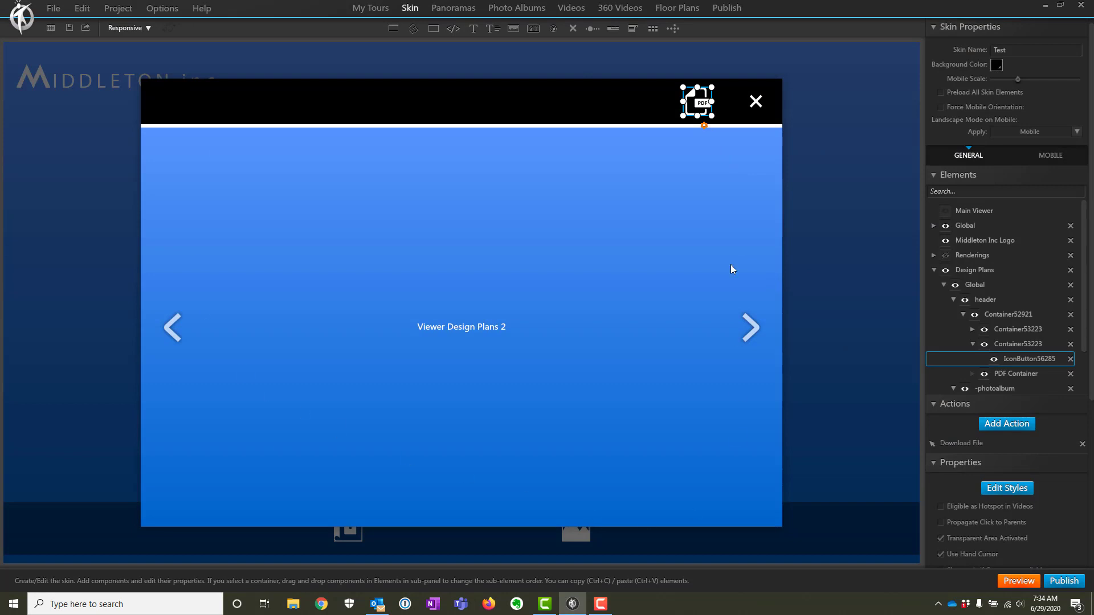
{"action": "left_click", "coordinate": [830, 230]}
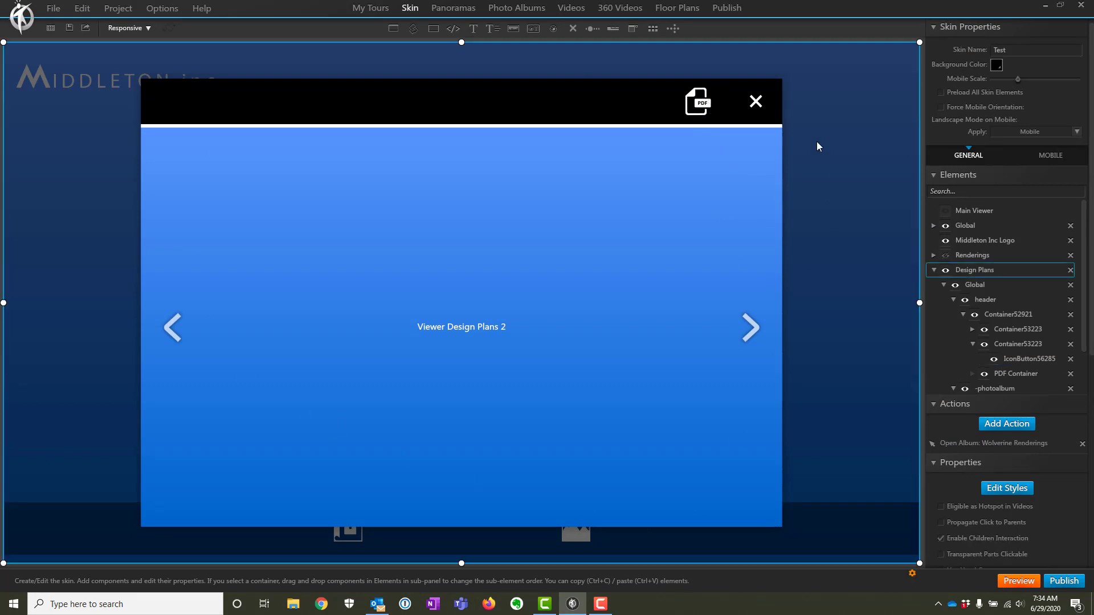
Hide the Design Plans popup and delete the image button's Show Components action
{"action": "left_click", "coordinate": [757, 102]}
{"action": "left_click", "coordinate": [836, 187]}
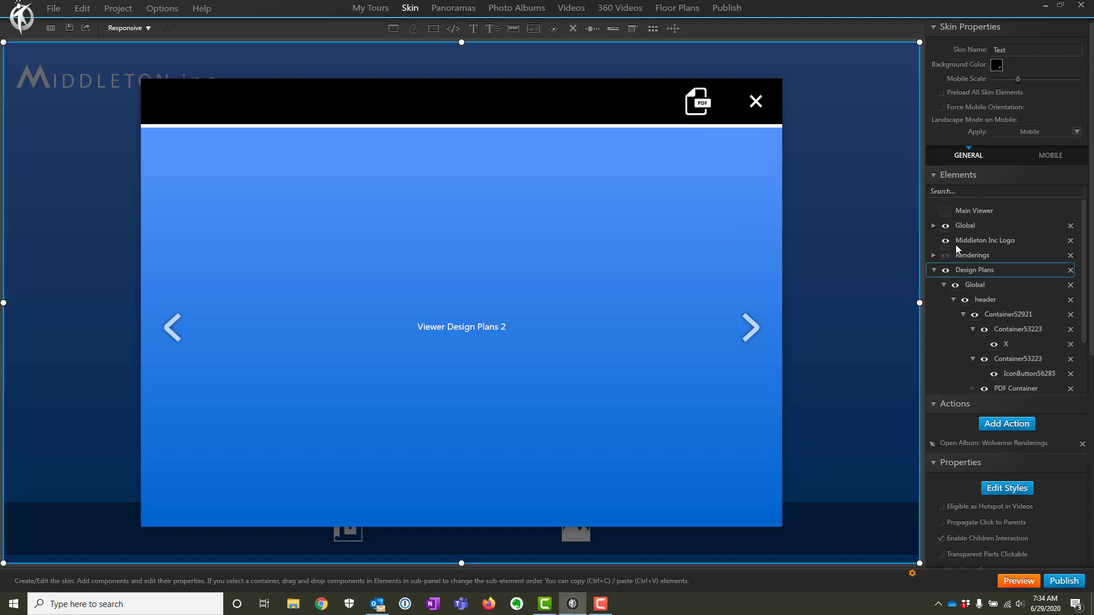
{"action": "left_click", "coordinate": [947, 271]}
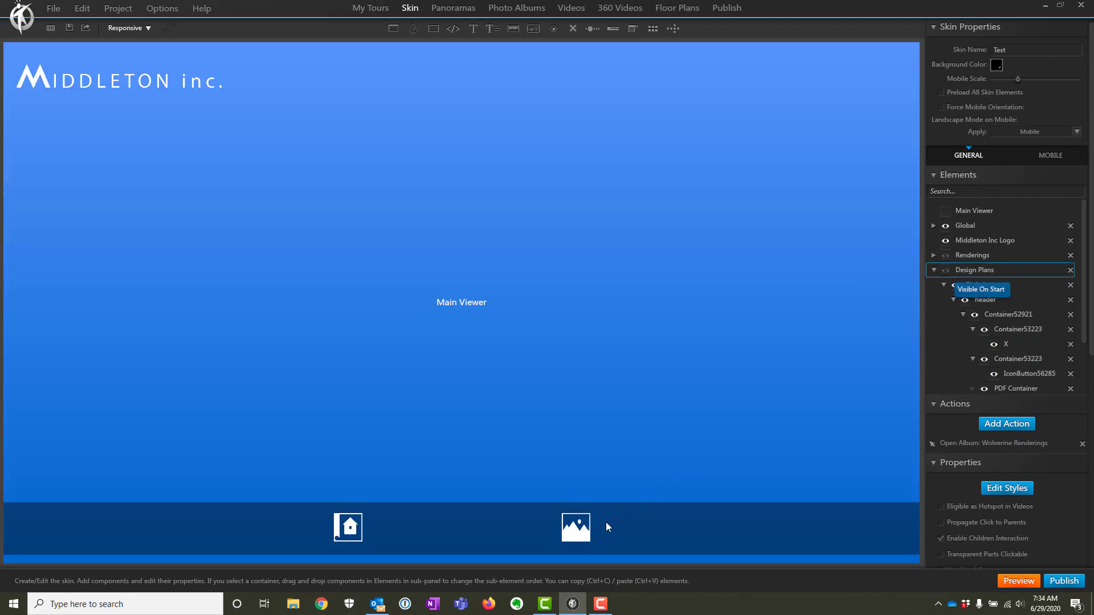
{"action": "left_click", "coordinate": [577, 528]}
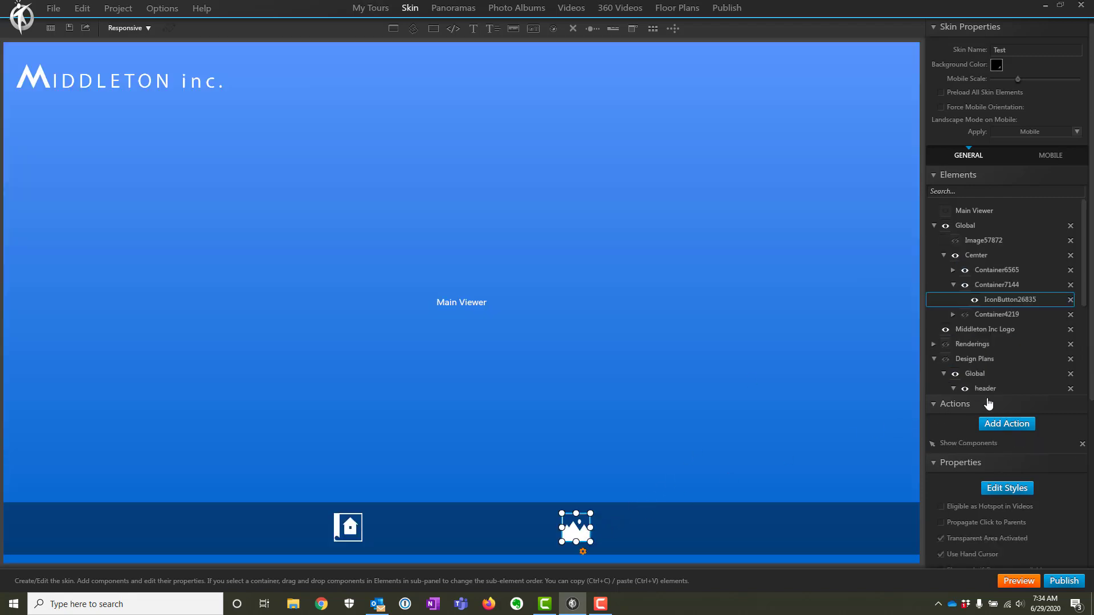
{"action": "left_click", "coordinate": [949, 443]}
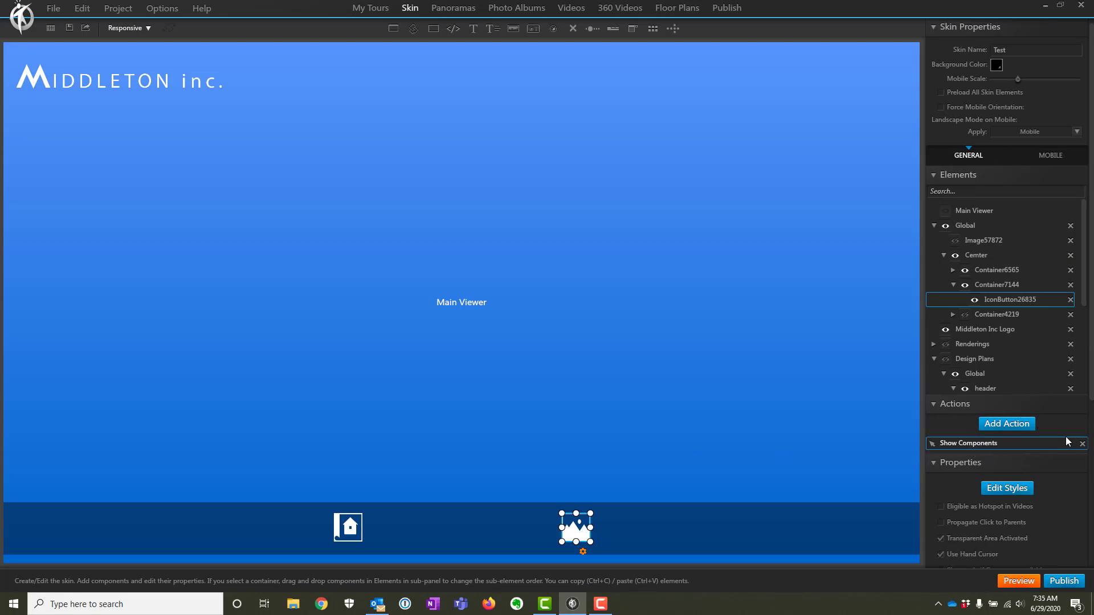
{"action": "left_click", "coordinate": [1082, 444]}
Add a Popup Media action that pops up the Wolverine Renderings album
{"action": "left_click", "coordinate": [1007, 424]}
{"action": "left_click", "coordinate": [417, 275]}
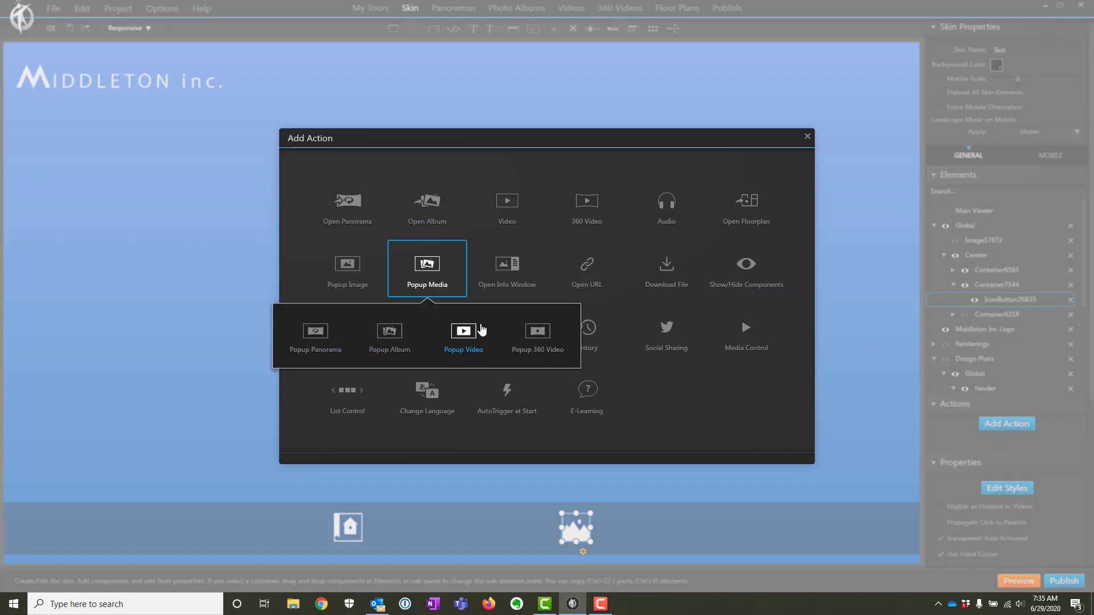
{"action": "left_click", "coordinate": [391, 334]}
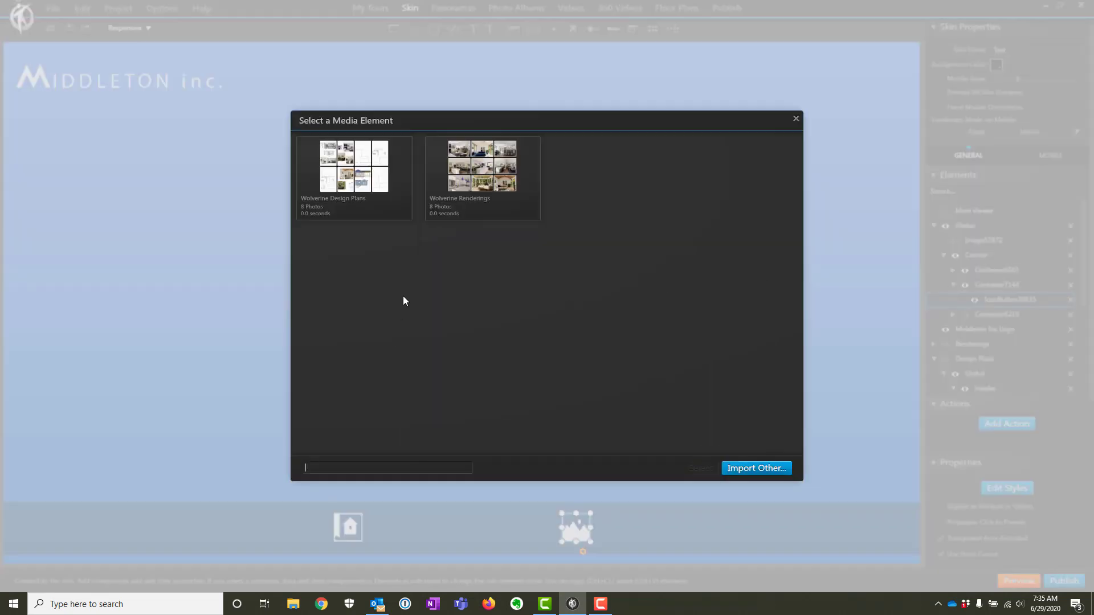
{"action": "left_click", "coordinate": [473, 179]}
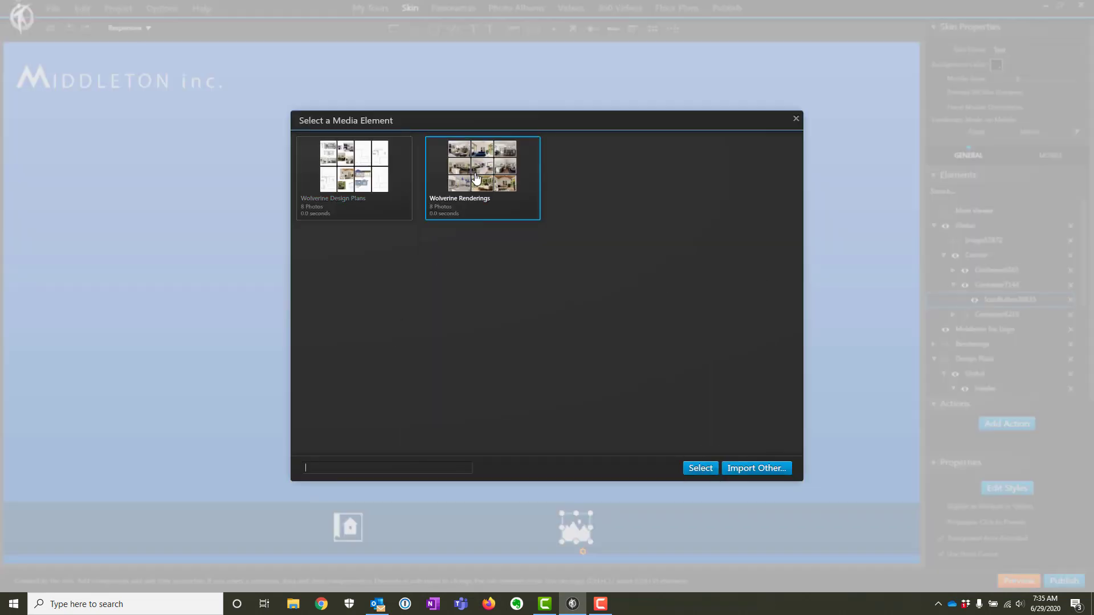
{"action": "left_click", "coordinate": [691, 470]}
{"action": "left_click", "coordinate": [748, 432]}
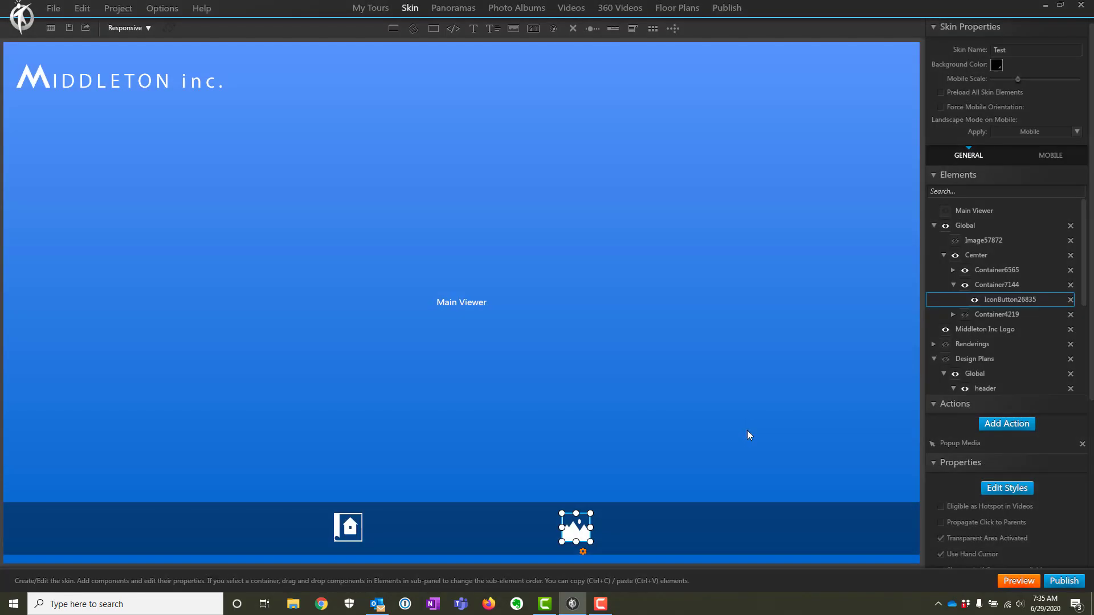
Preview the tour, view and close the renderings album, then open the Design Plans kitchen sheet
{"action": "left_click", "coordinate": [1019, 581]}
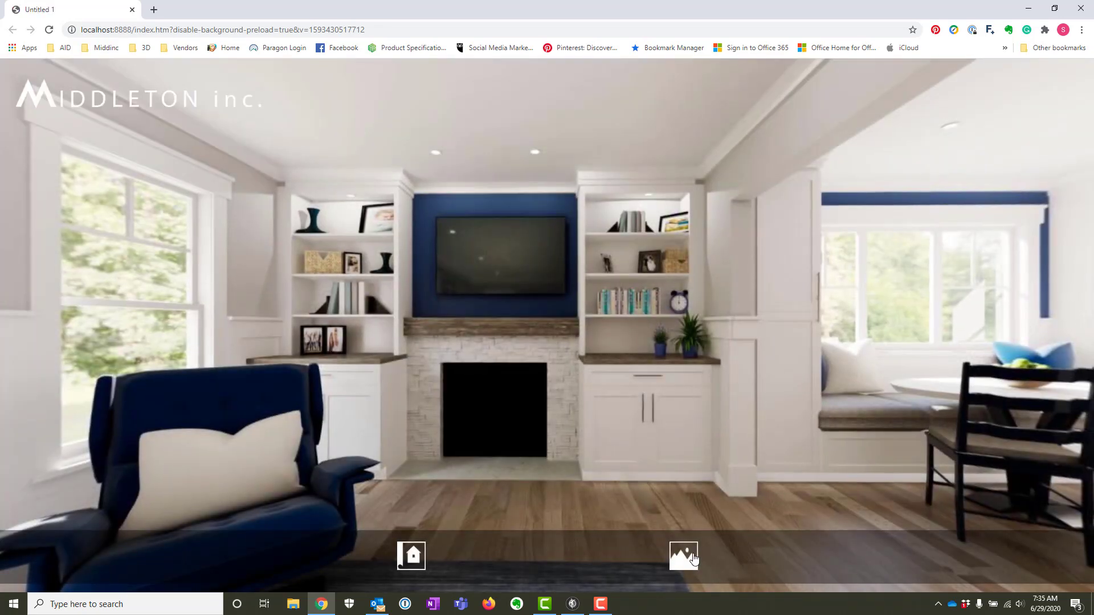
{"action": "left_click", "coordinate": [693, 560]}
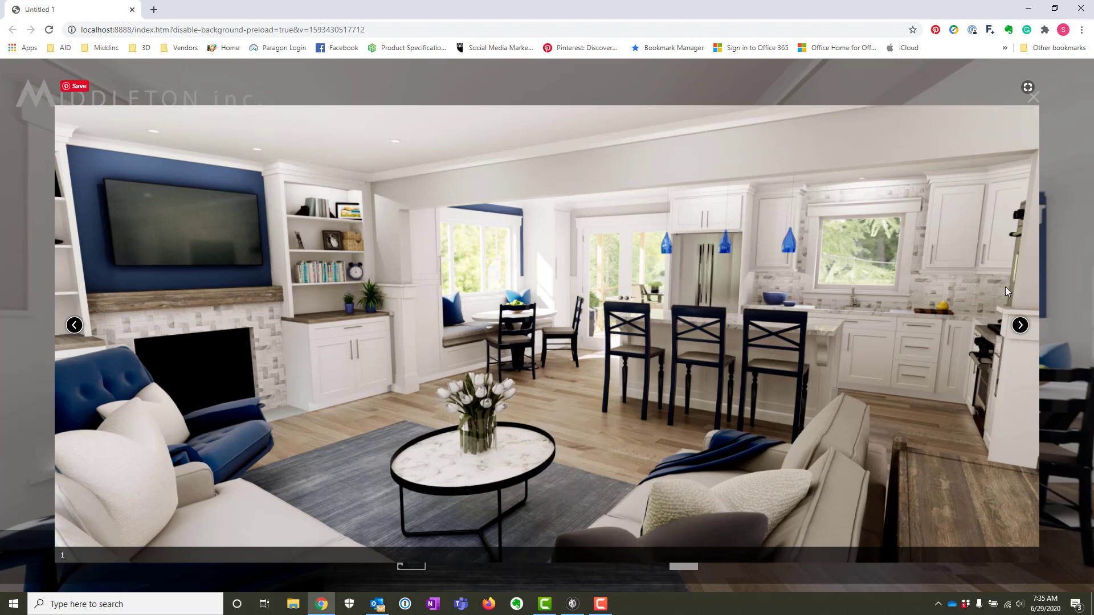
{"action": "left_click", "coordinate": [1033, 96]}
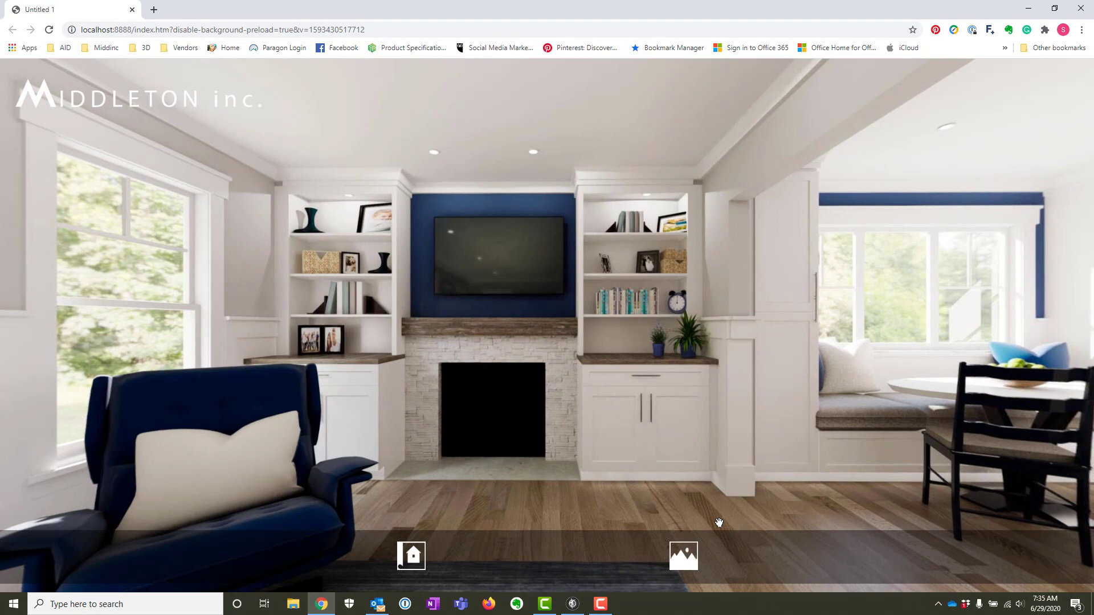
{"action": "left_click", "coordinate": [421, 555]}
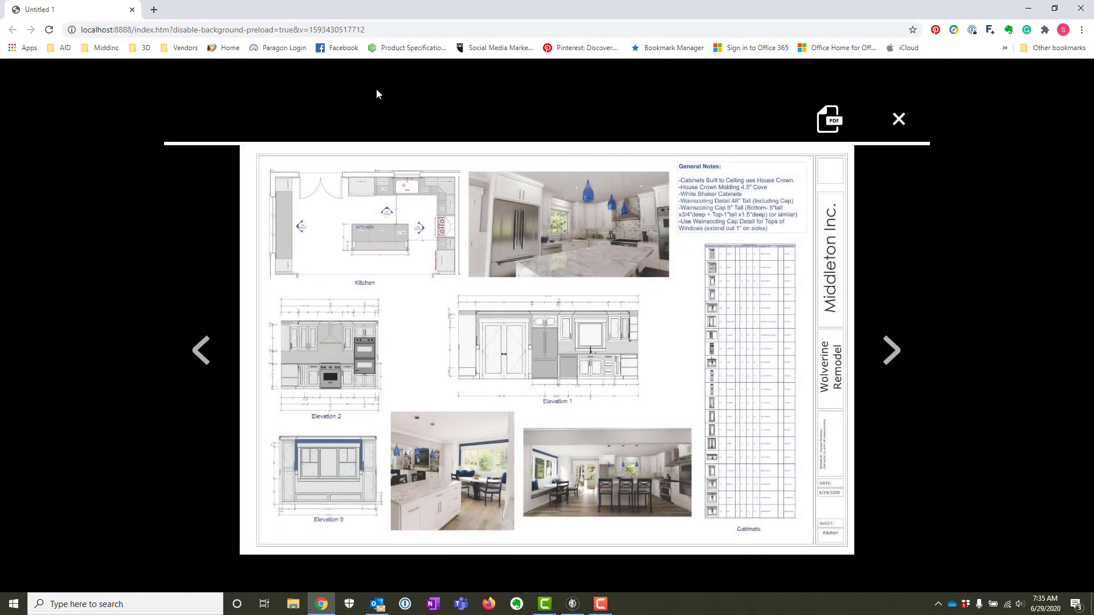